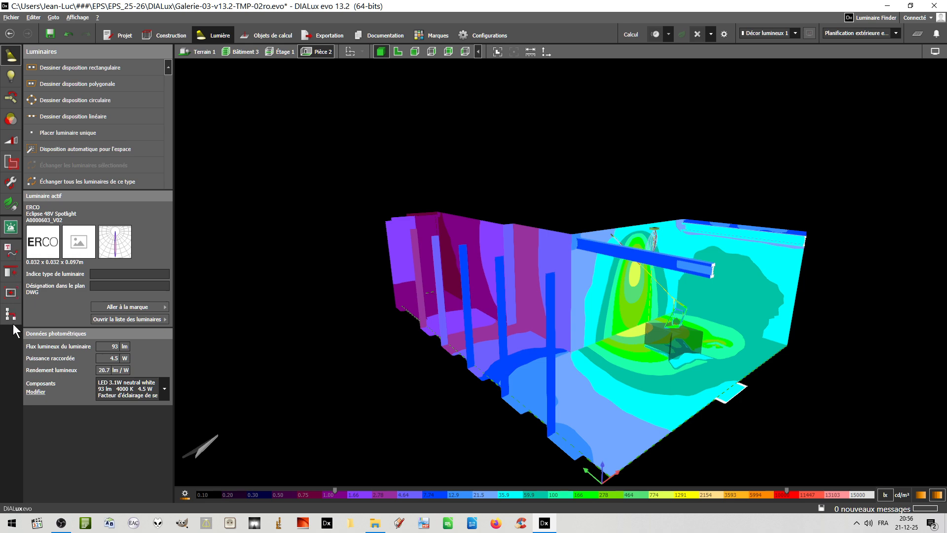
Step: Examine the reference line and copy-and-arrange tools in light planning, selecting the sculpture's base and the Stella Lens wallwasher
left_click(158, 33)
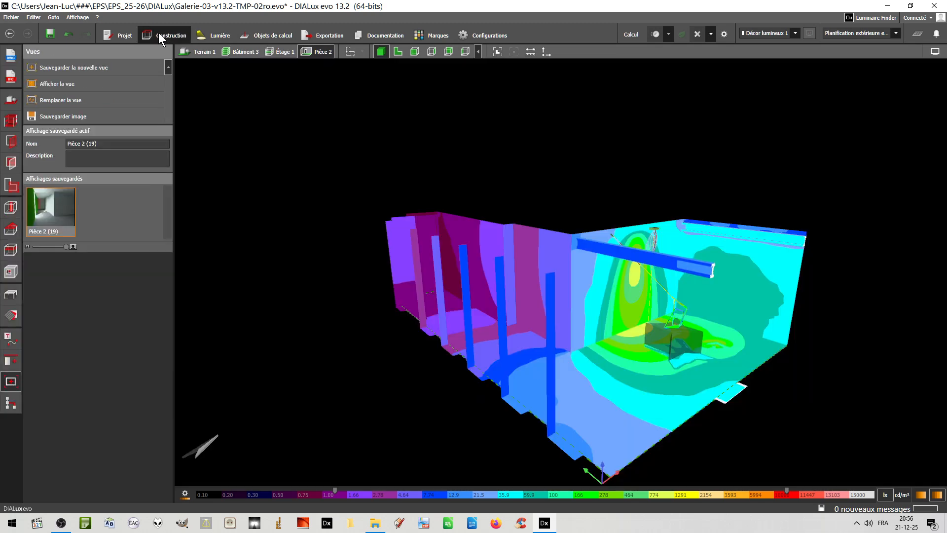
left_click(215, 33)
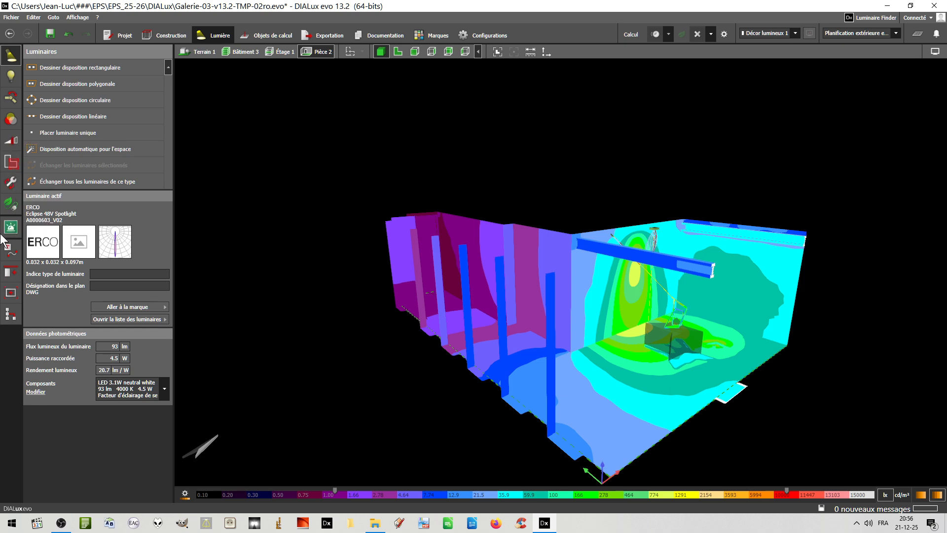
left_click(12, 252)
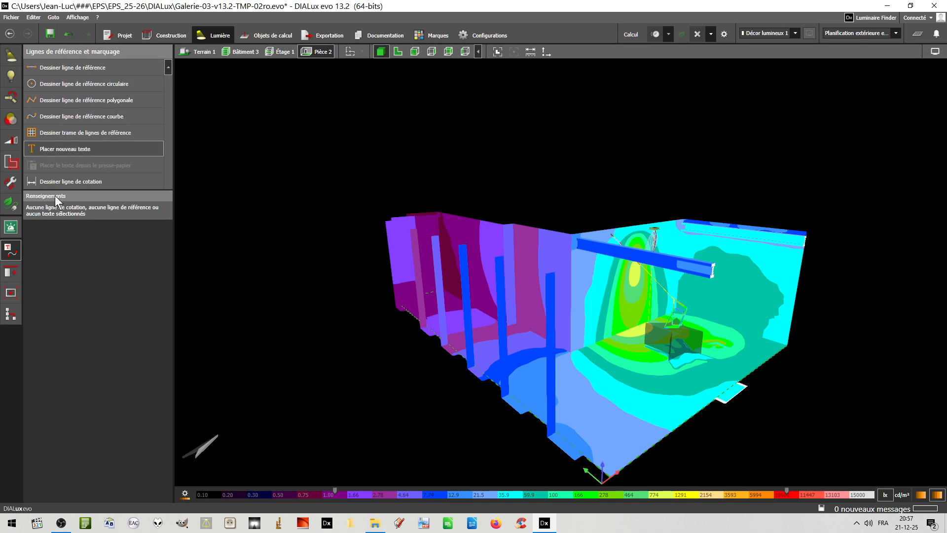
left_click(8, 279)
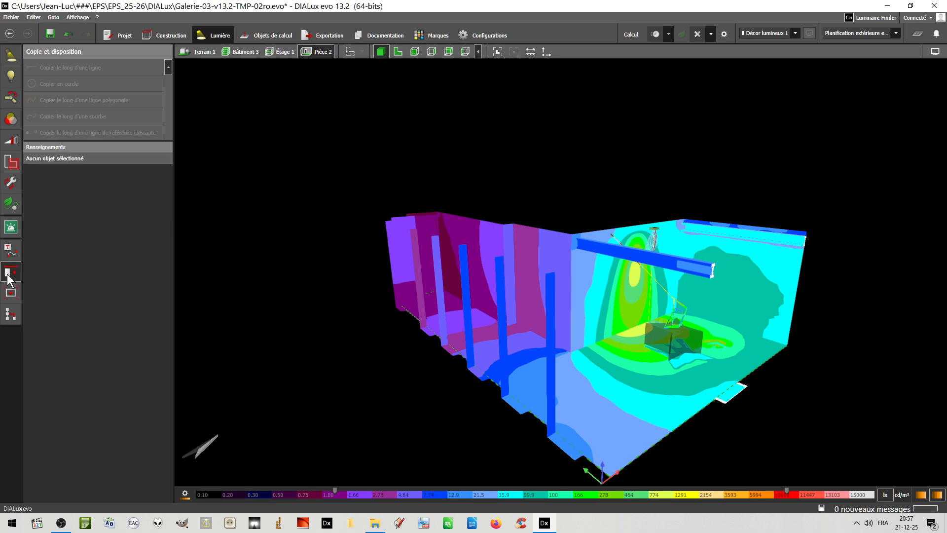
left_click(660, 340)
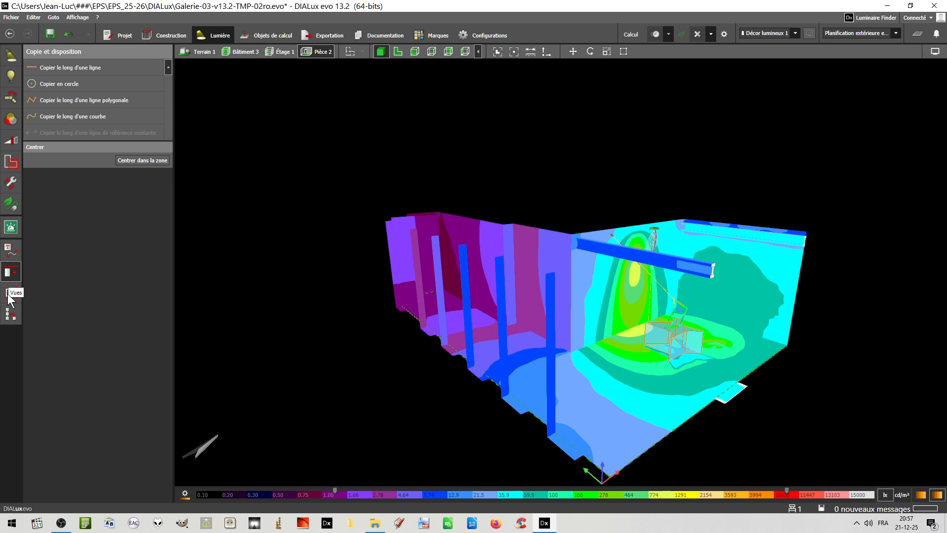
left_click(10, 251)
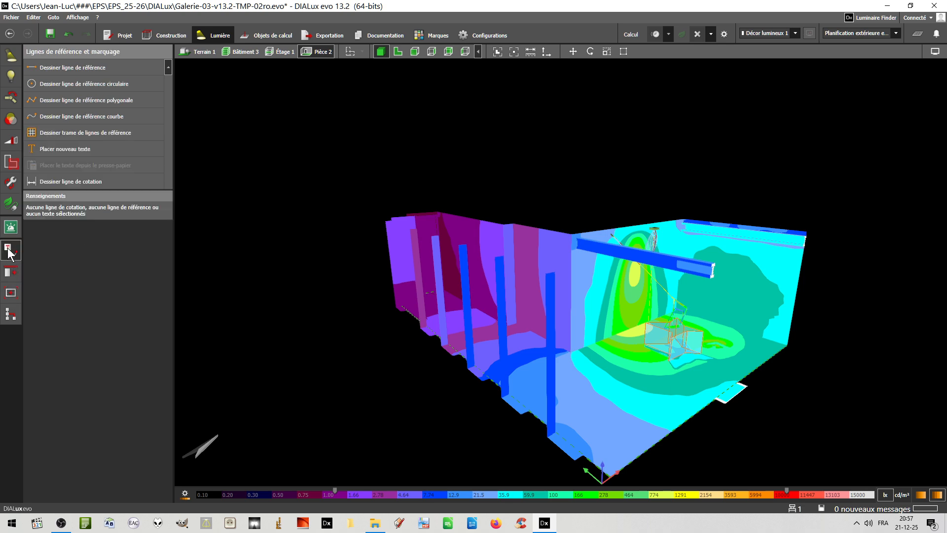
left_click(656, 232)
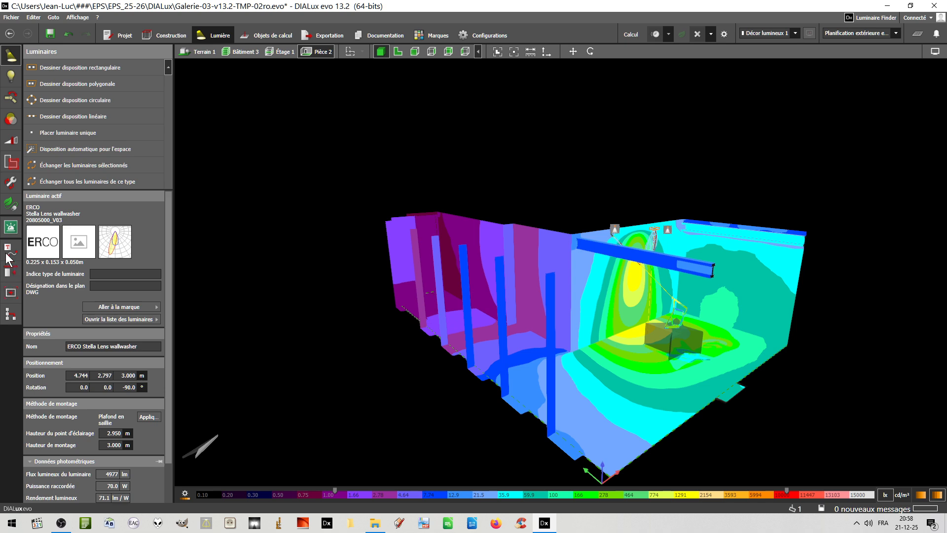
left_click(11, 273)
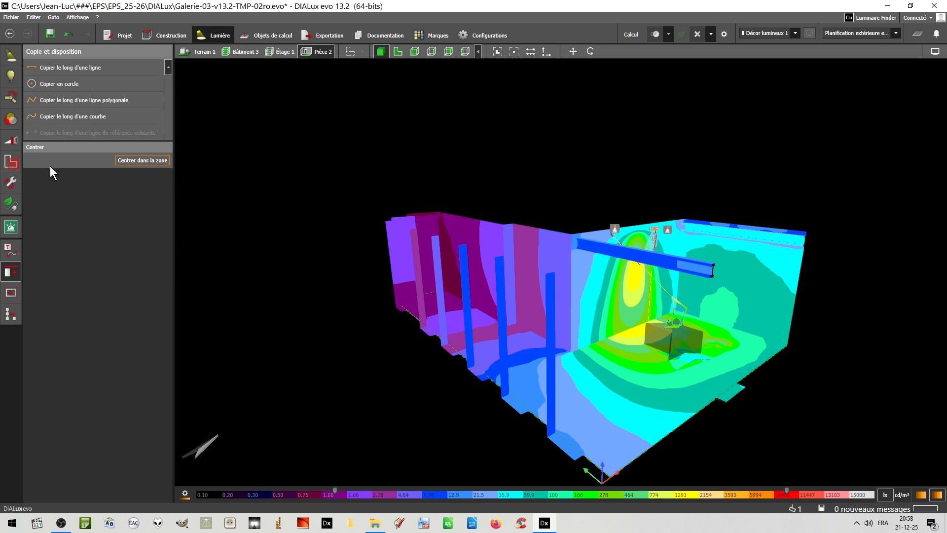
Step: Save a new view of Pièce 2 in false colours, seen from a lower and closer viewpoint
left_click(11, 294)
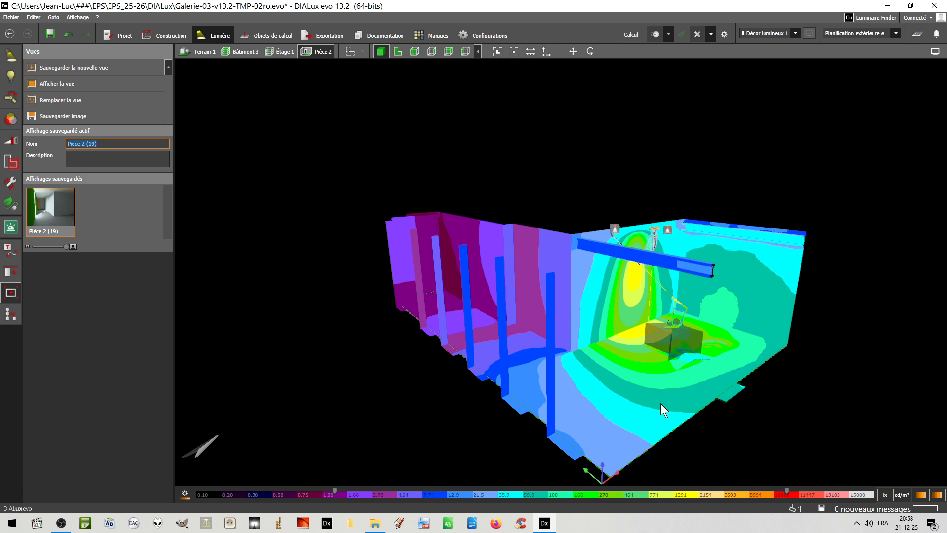
right_click_drag(635, 402, 665, 380)
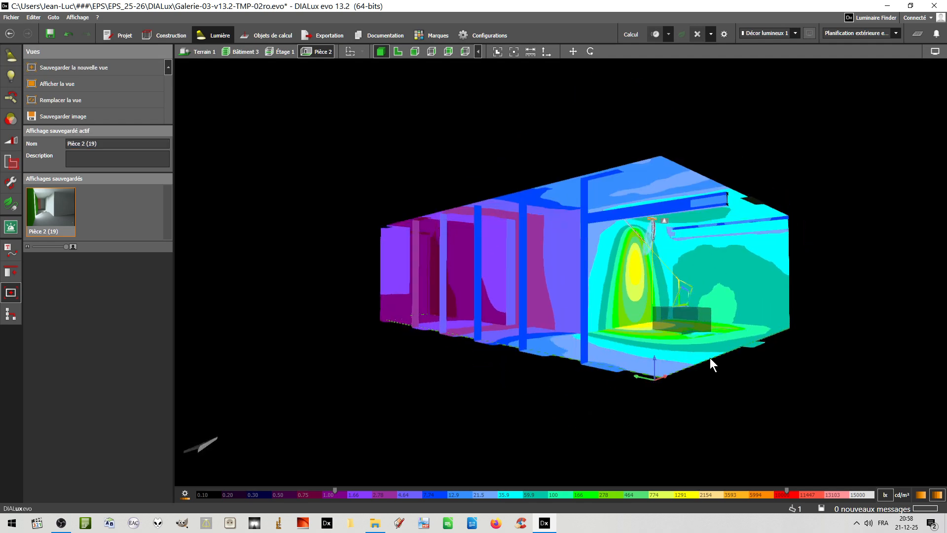
scroll(709, 357, "up", 4)
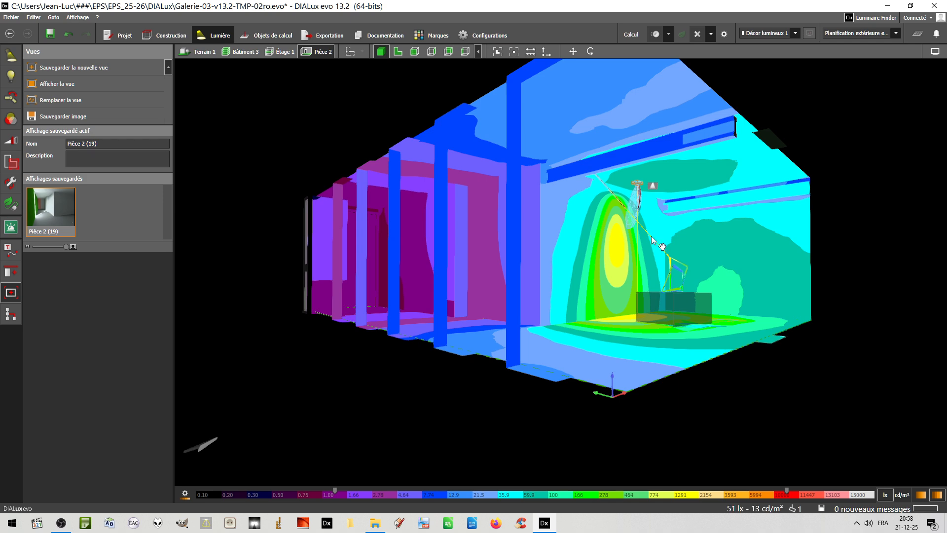
middle_click_drag(651, 236, 642, 255)
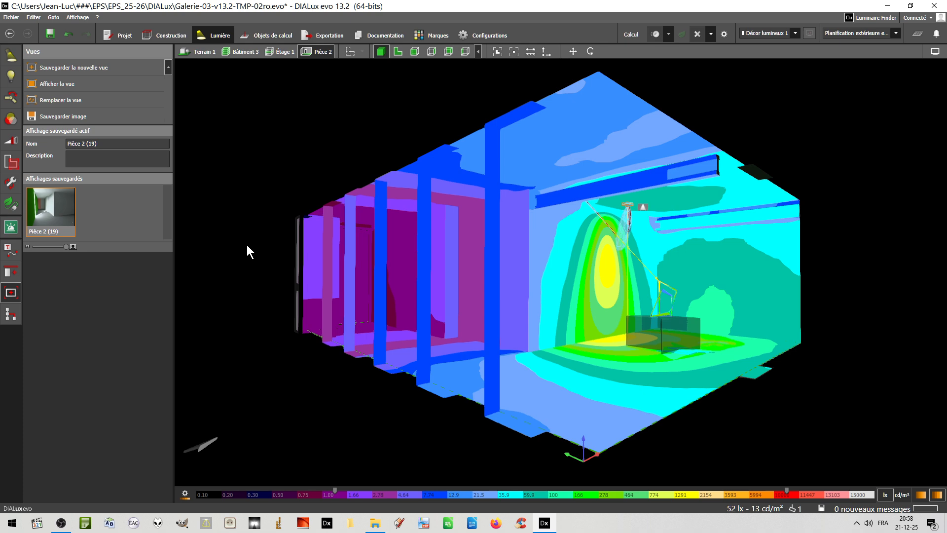
left_click(64, 68)
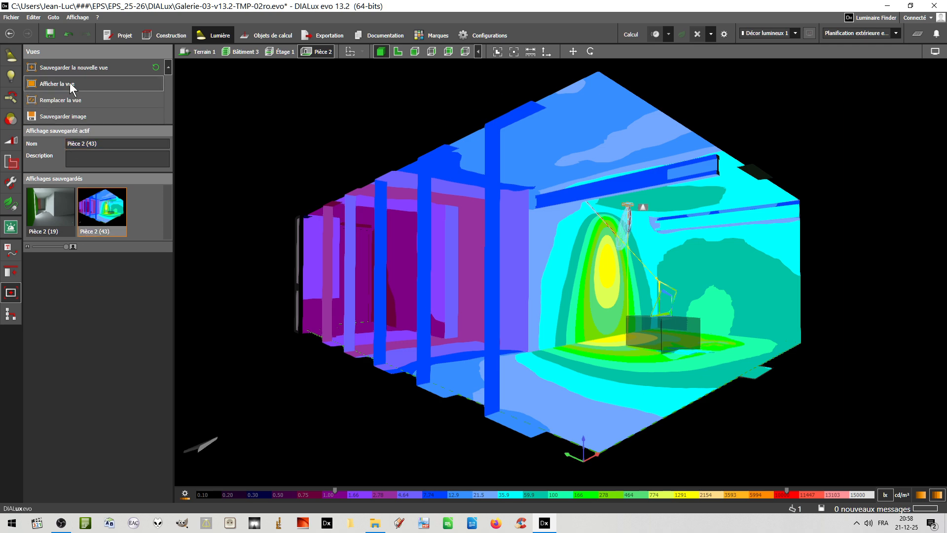
Step: Display the saved view Pièce 2 (19), and return to the saved false-colour view
left_click(44, 210)
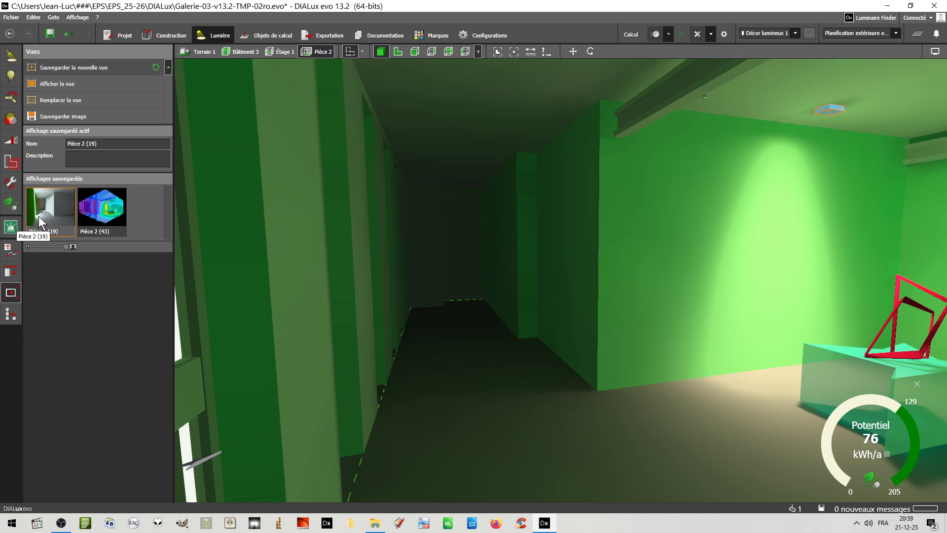
left_click(102, 218)
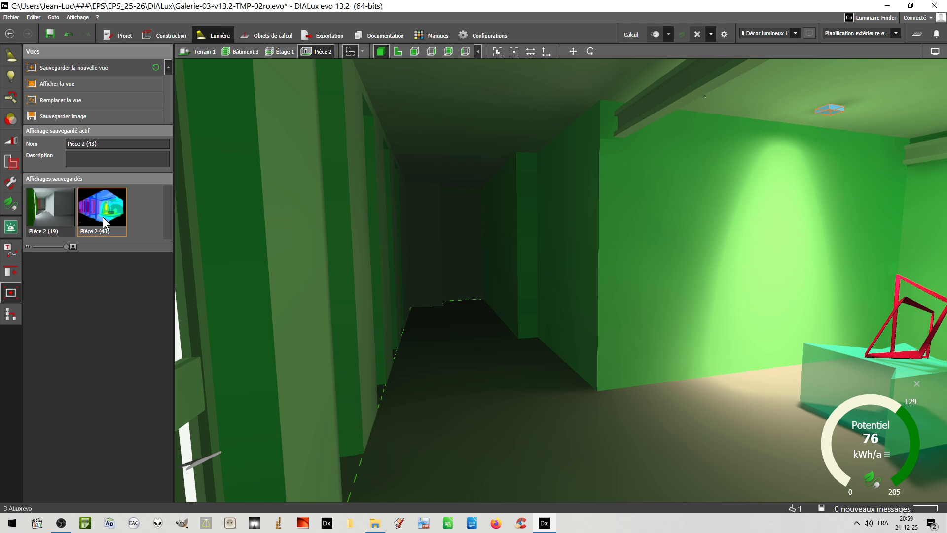
double_click(101, 216)
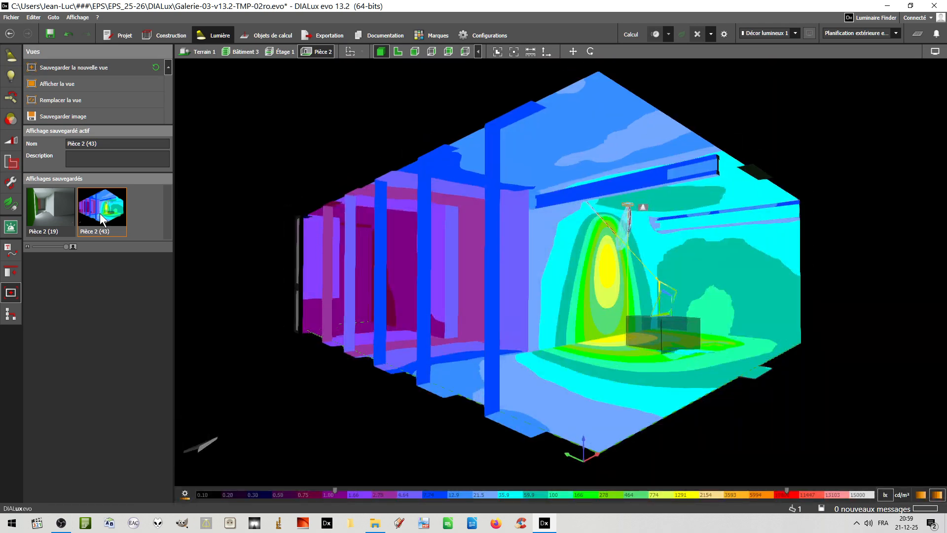
Step: Switch off the false-colour display to see the room's normal rendering, and switch it back on
left_click(935, 53)
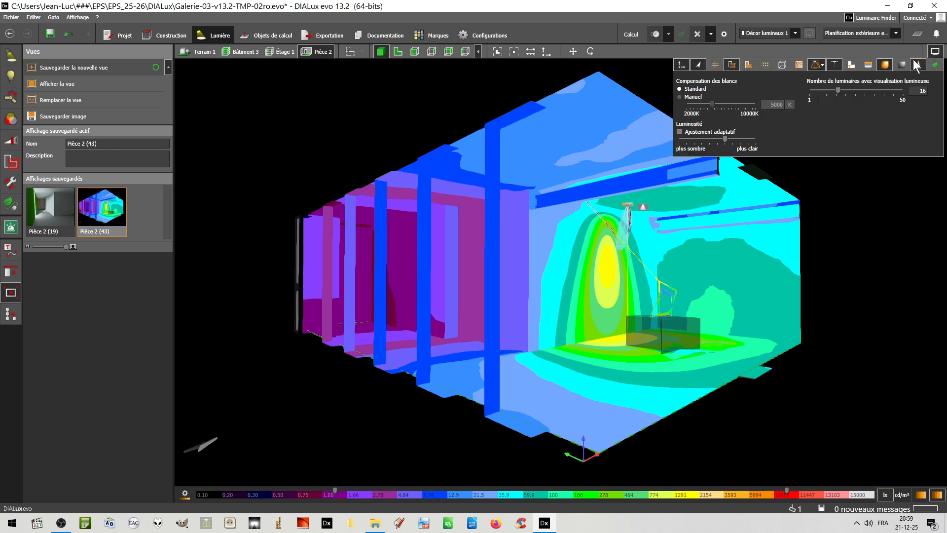
left_click(884, 65)
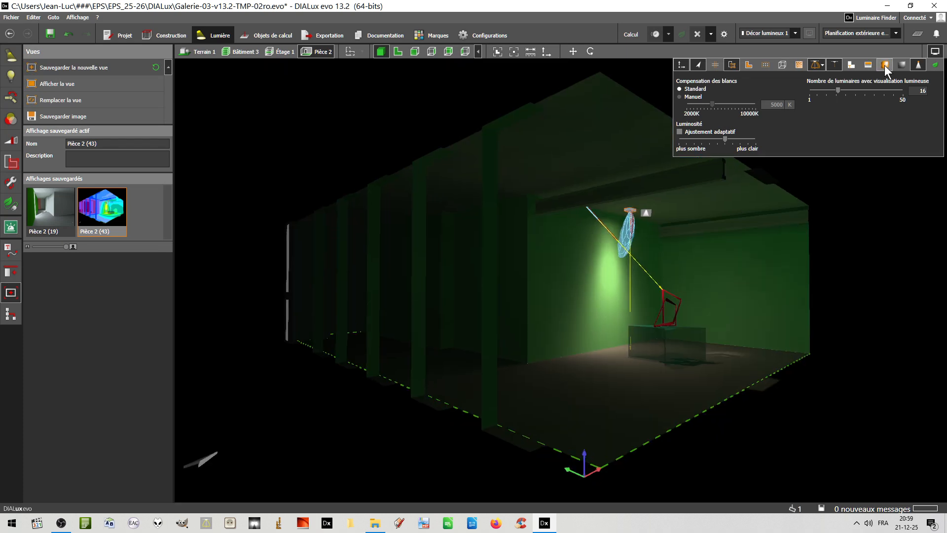
left_click(884, 65)
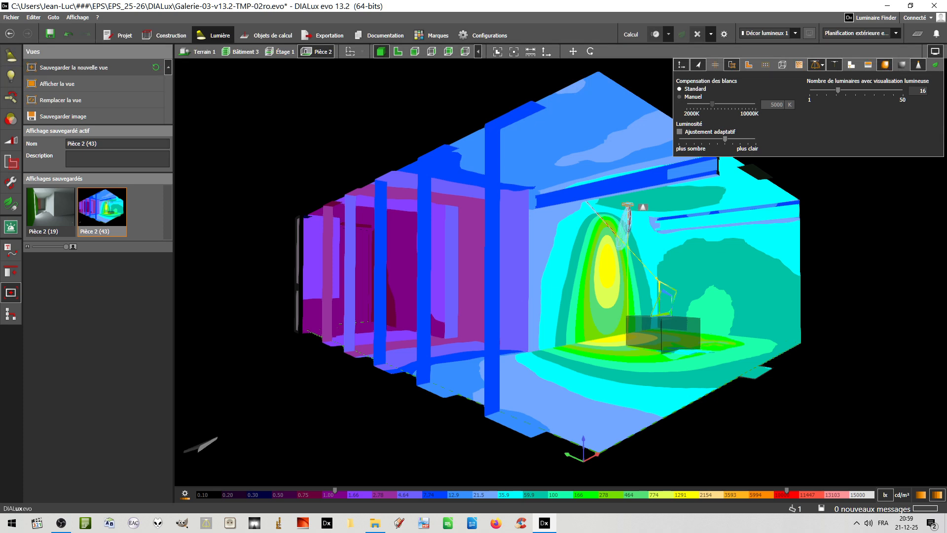
Step: Rename the saved false-colour view as vue 3
left_click(95, 229)
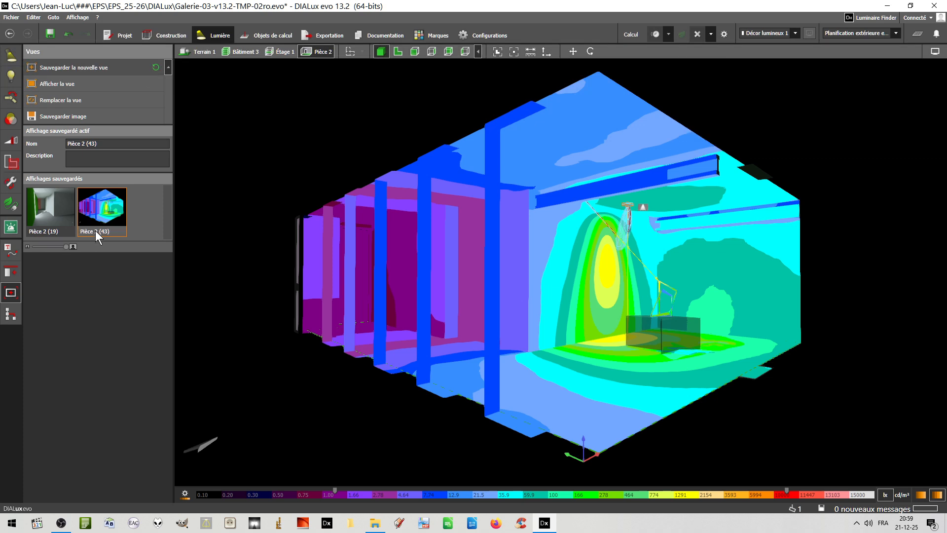
right_click(97, 230)
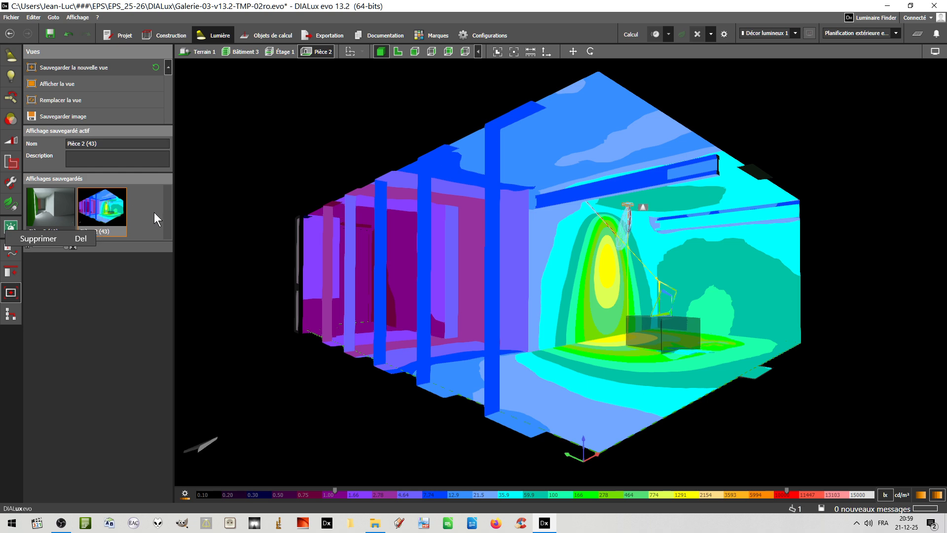
left_click(83, 140)
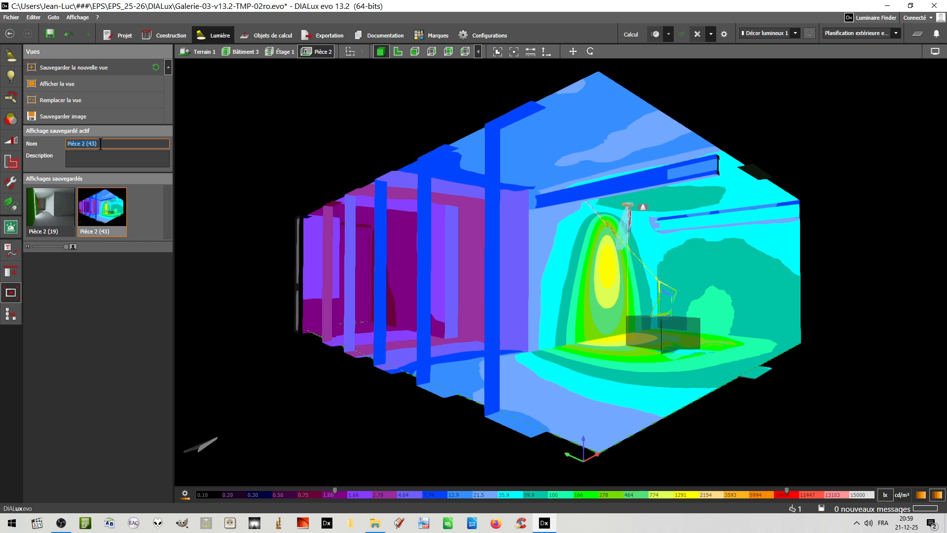
type("vue 3")
left_click(119, 158)
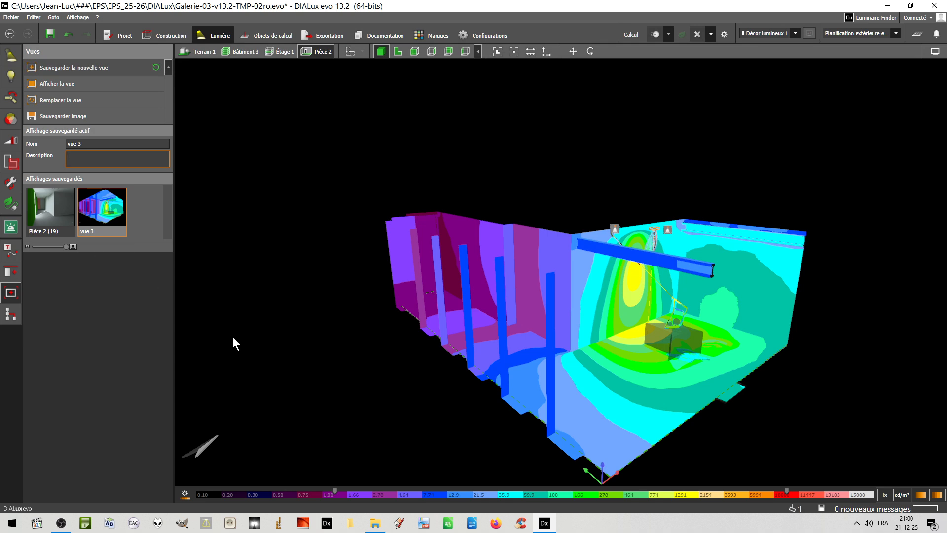
Step: Inspect the sculpture's base up close, and restore the viewpoint of the saved view vue 3
scroll(673, 336, "up", 5)
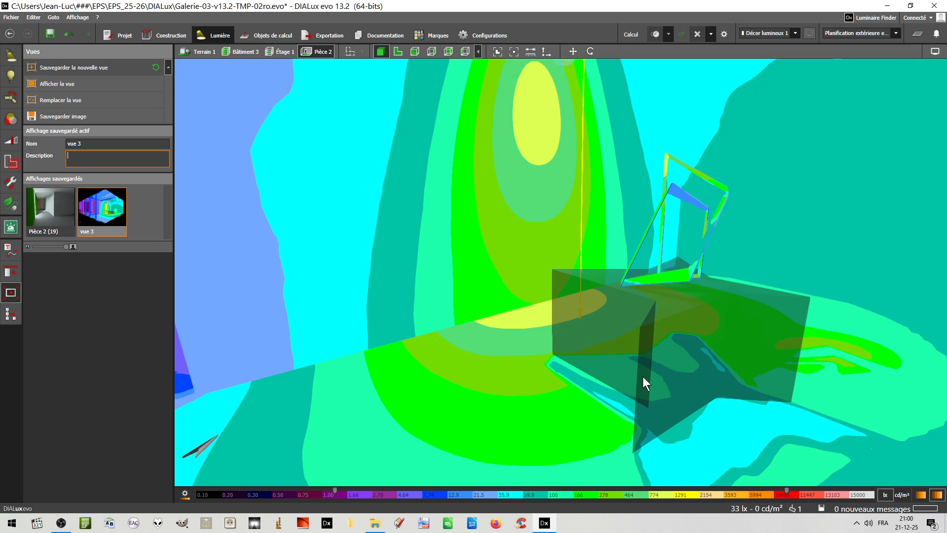
scroll(642, 376, "down", 5)
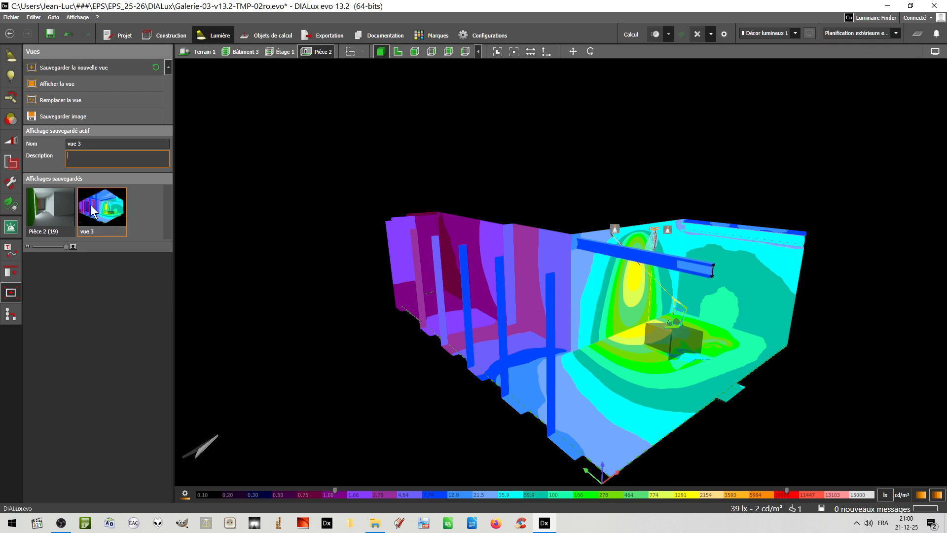
left_click(47, 101)
left_click(100, 202)
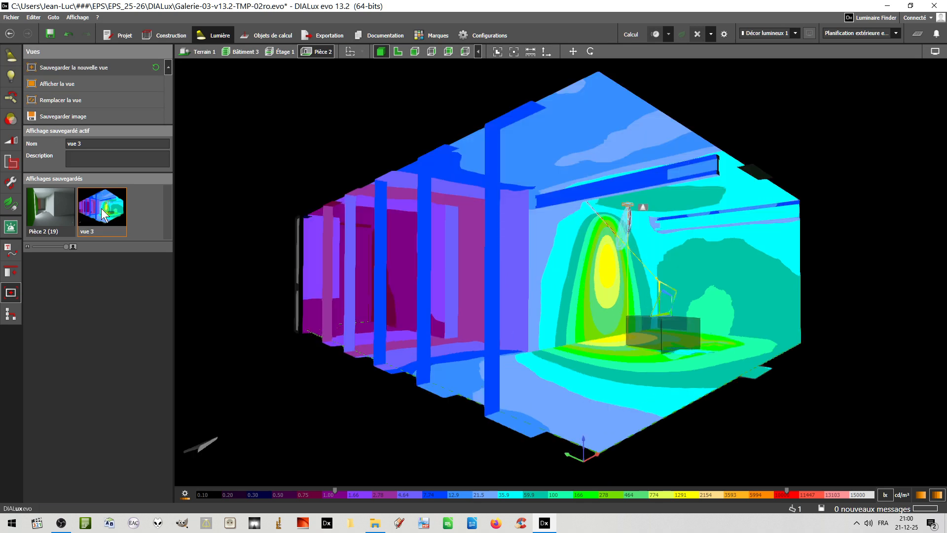
Step: Open the image saving dialog for the current view, and cancel it
left_click(60, 117)
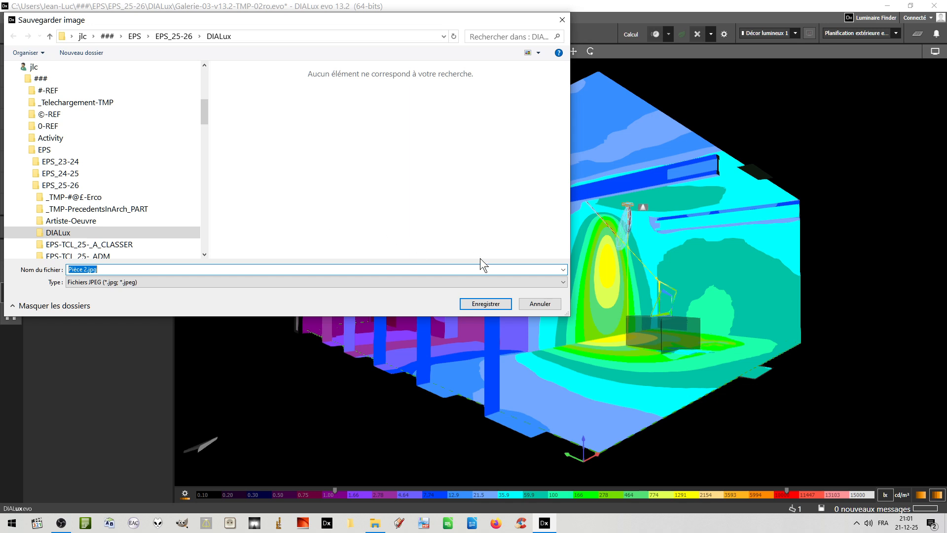
left_click(540, 304)
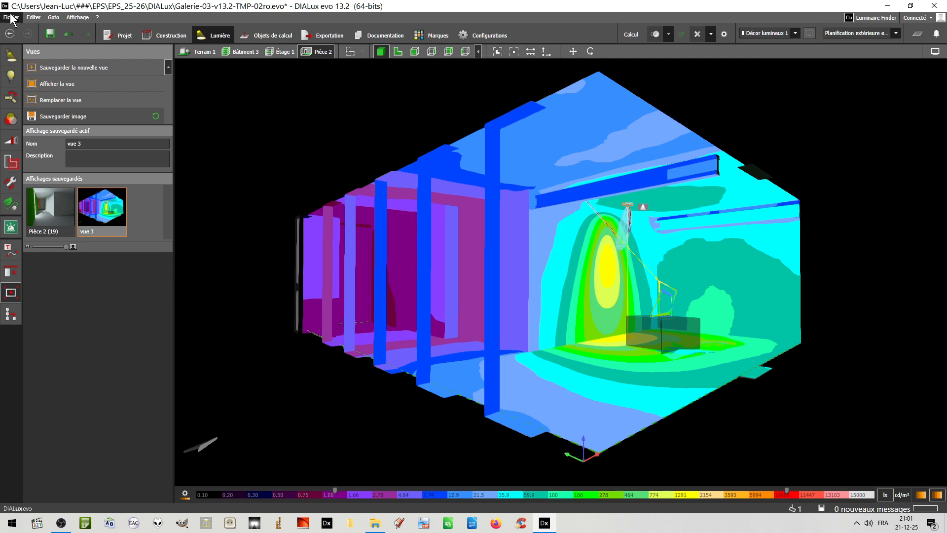
Step: Show the project tree and select Poutrelle I and sculpture rouge 1 in turn to locate them in the room
left_click(11, 316)
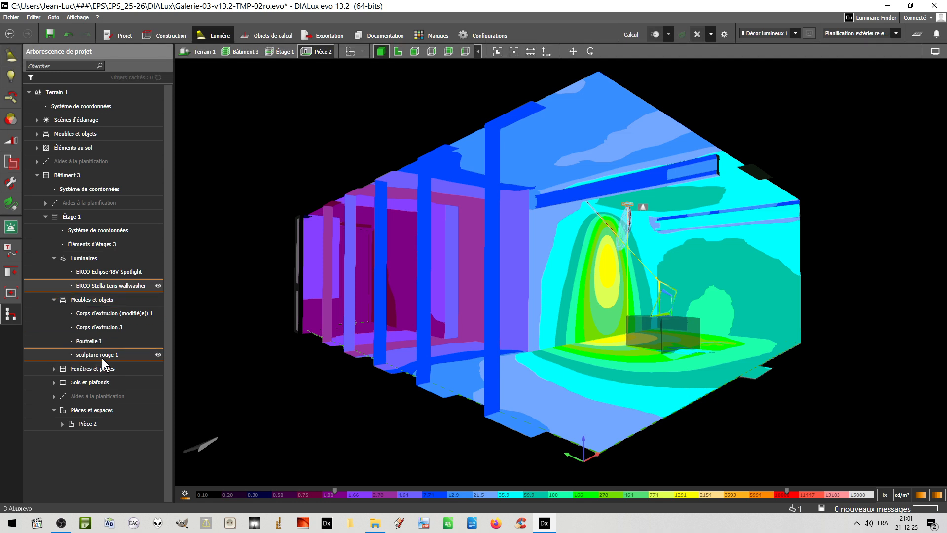
left_click(90, 340)
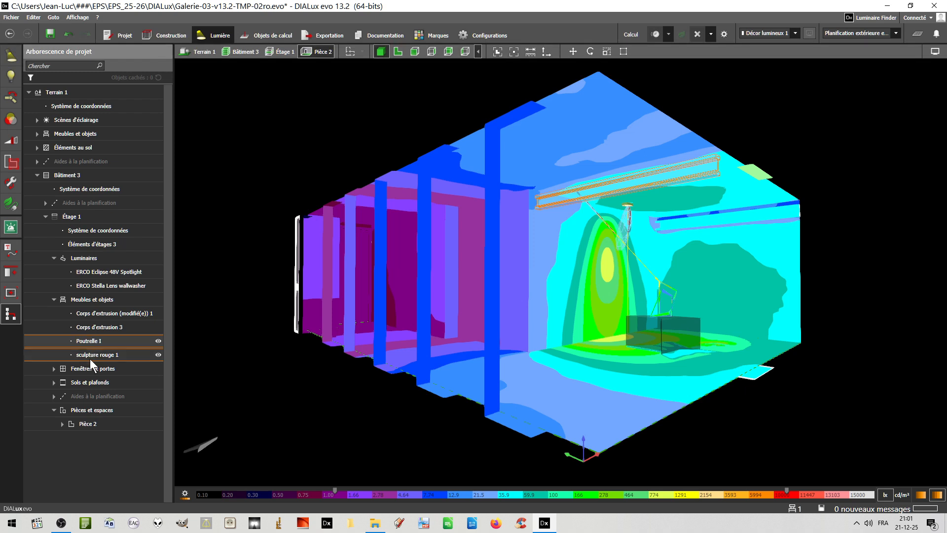
left_click(89, 356)
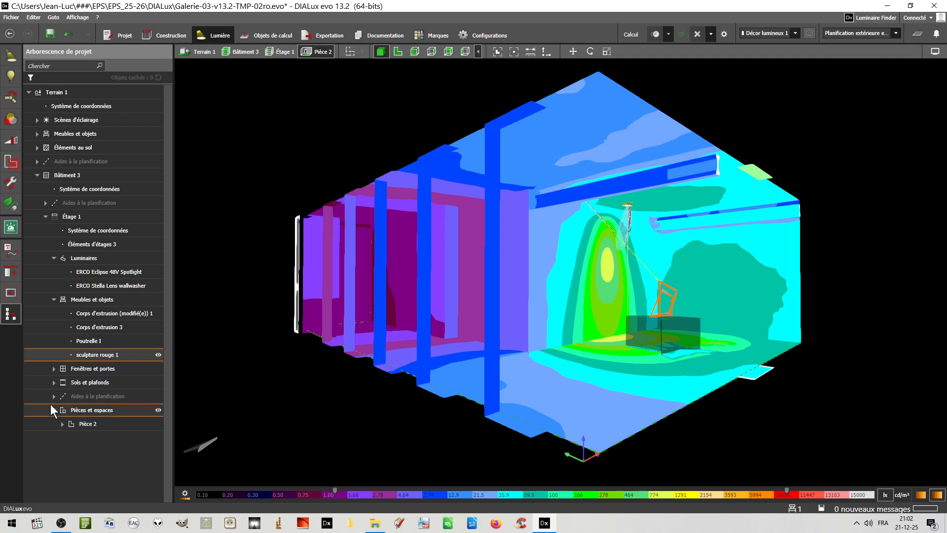
Step: Select the ERCO Eclipse 48V Spotlight from the project tree and locate it on the beam
left_click(94, 271)
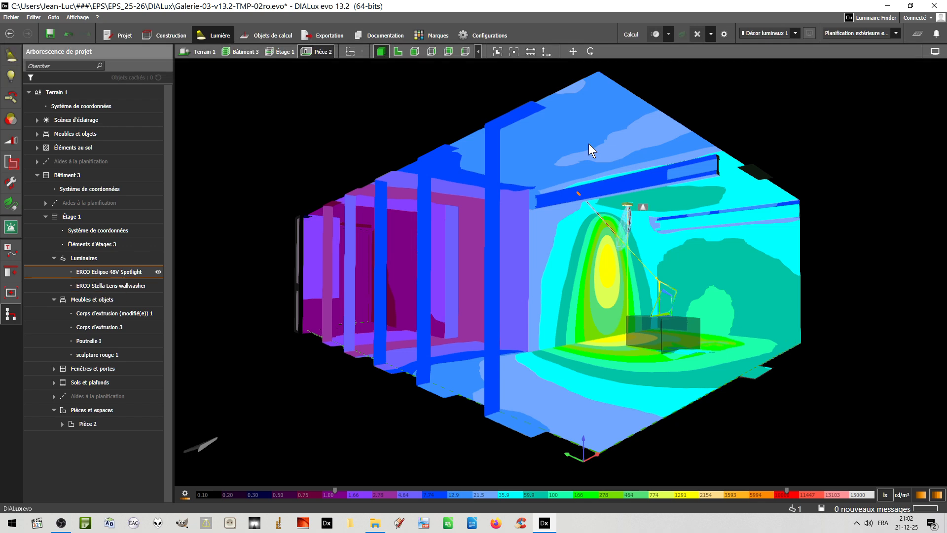
scroll(581, 189, "up", 5)
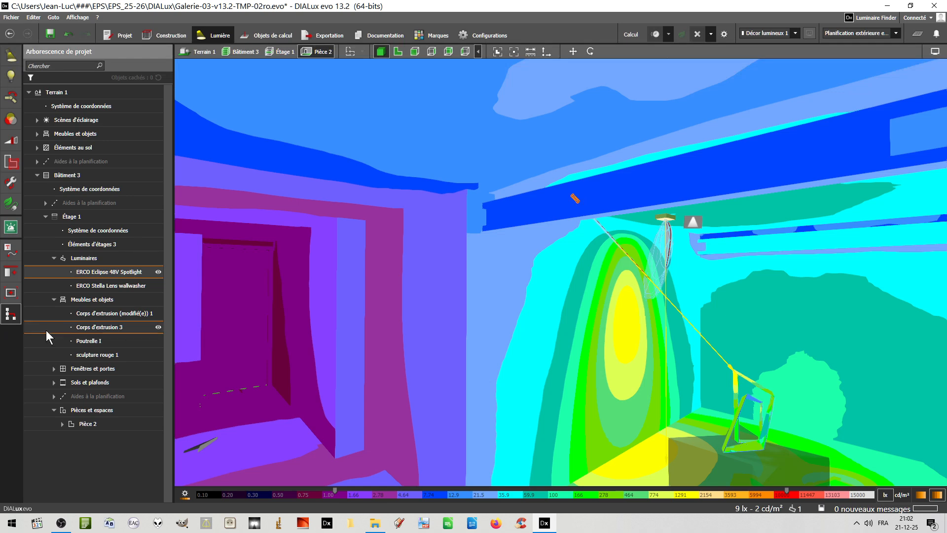
scroll(451, 351, "down", 5)
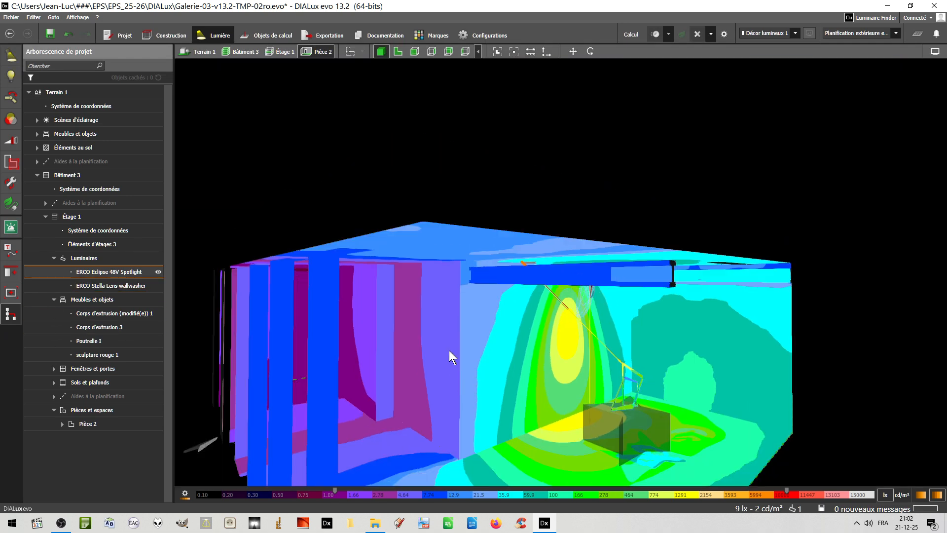
scroll(445, 328, "up", 5)
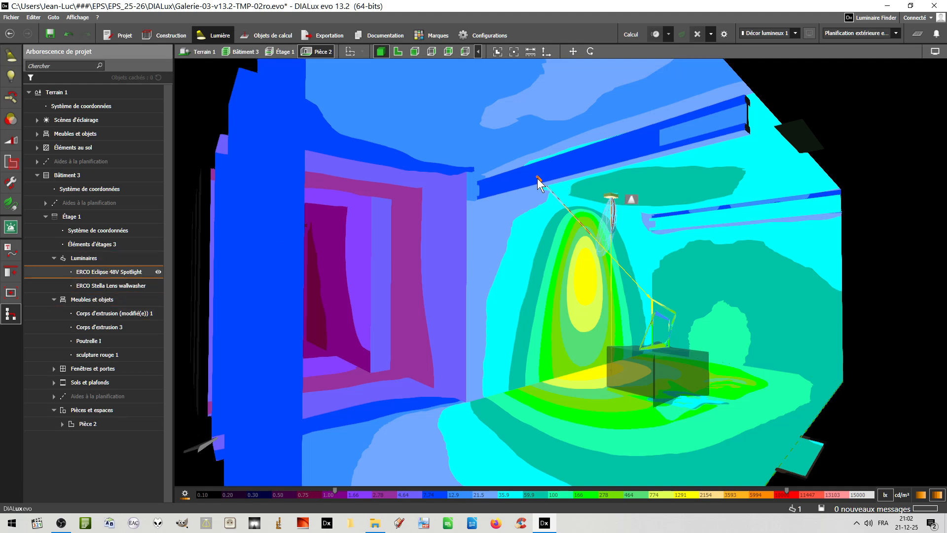
Step: Review the commands available for the ERCO Eclipse 48V Spotlight in the project tree, without applying any
right_click(122, 271)
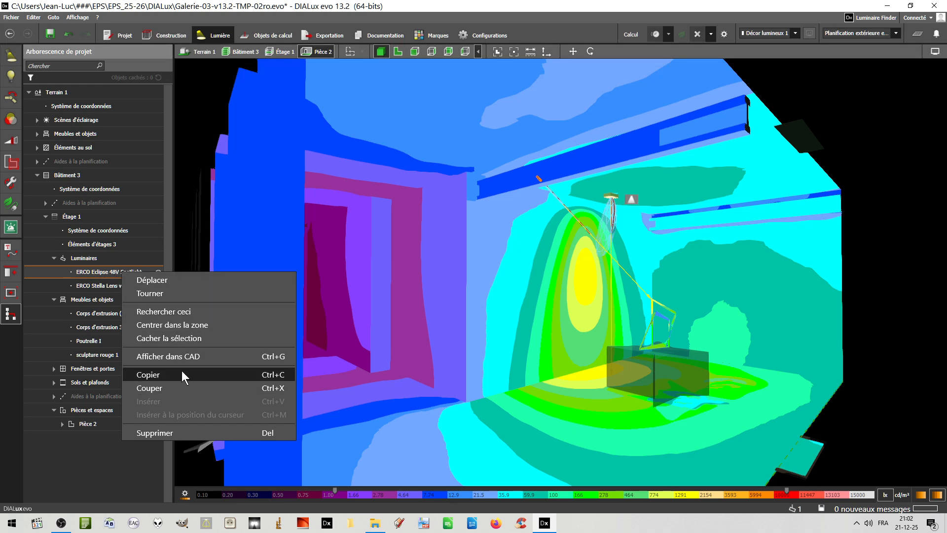
left_click(75, 477)
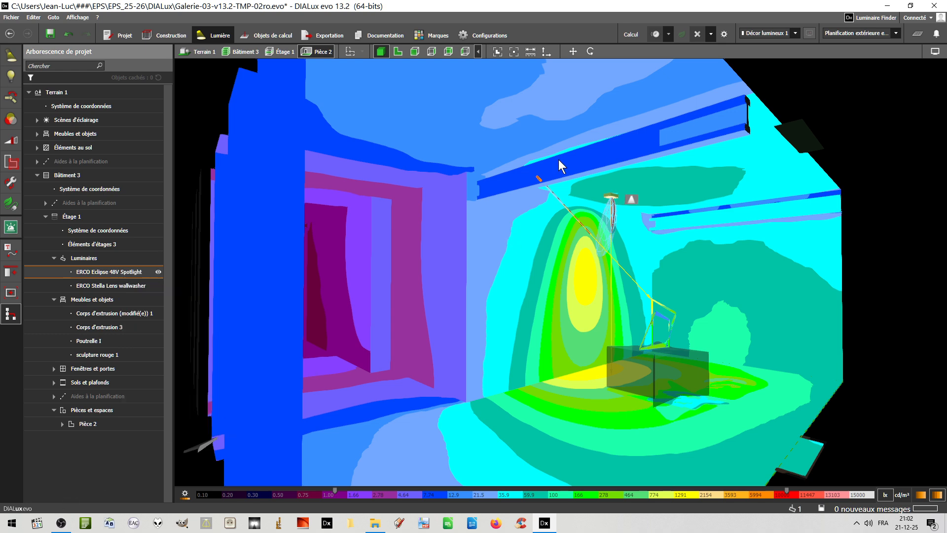
Step: Limit the number of luminaires with light visualization to 1 and turn off the false-colour display
left_click(934, 51)
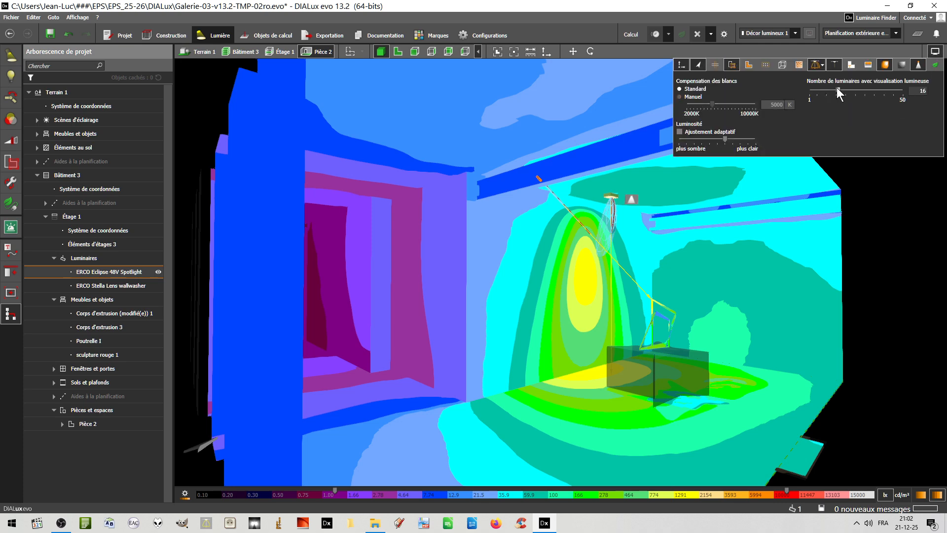
left_click_drag(837, 90, 762, 88)
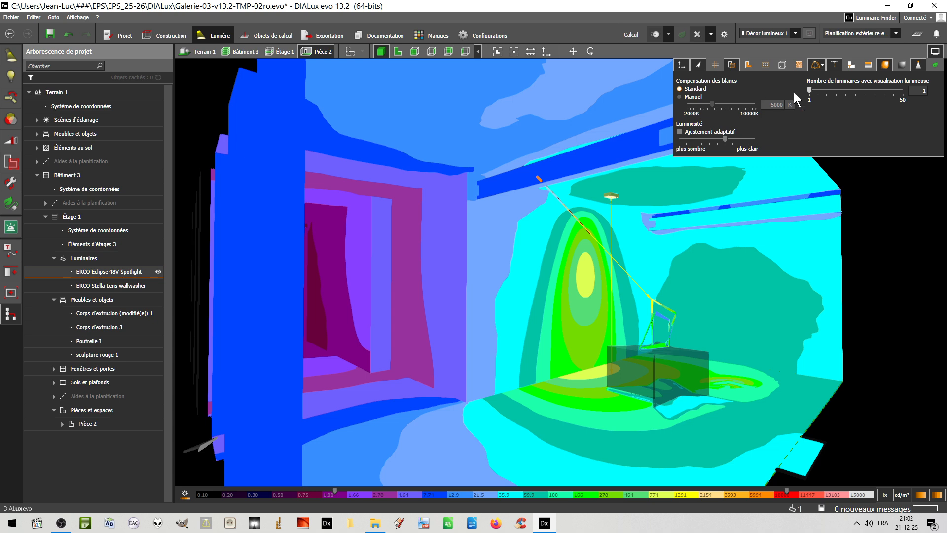
left_click(885, 64)
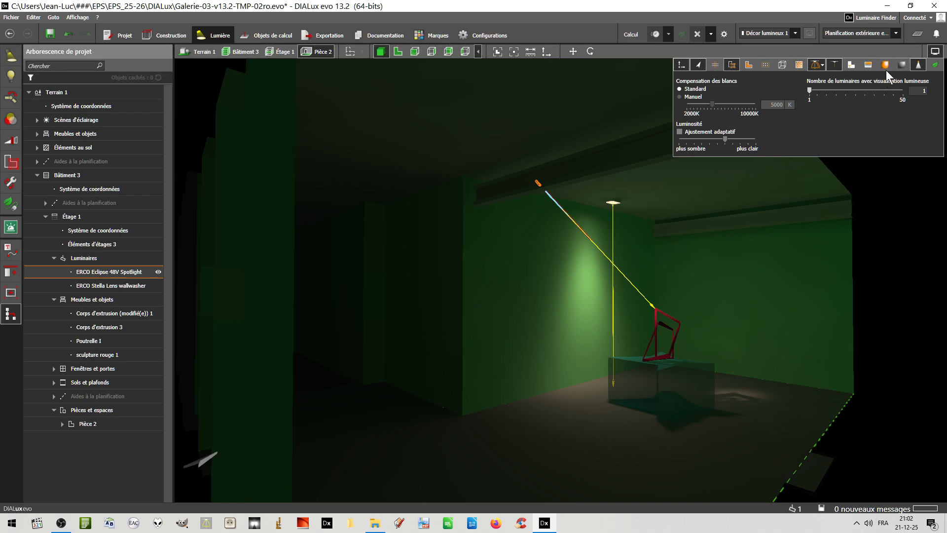
Step: Locate and select the ERCO Eclipse 48V Spotlight in the room, and raise the number of luminaires with light visualization
left_click(538, 180)
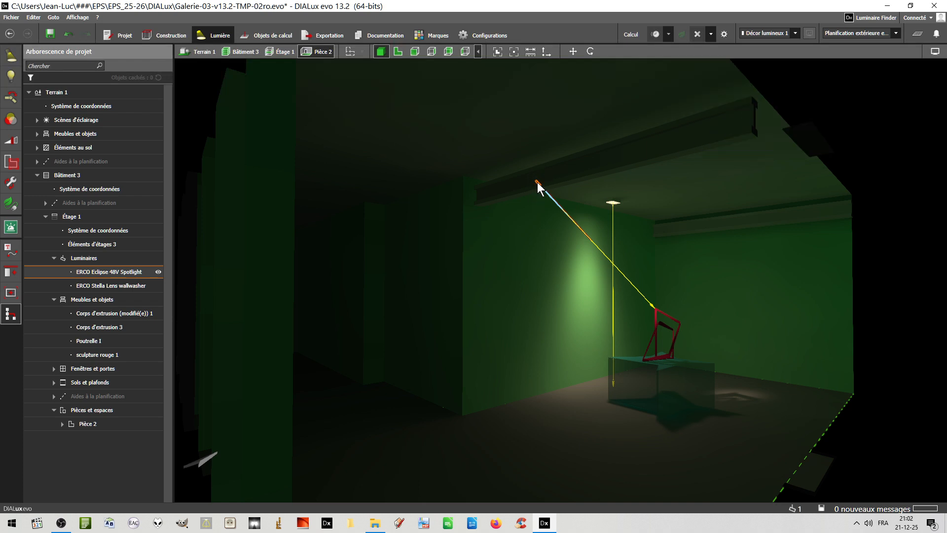
left_click(537, 182)
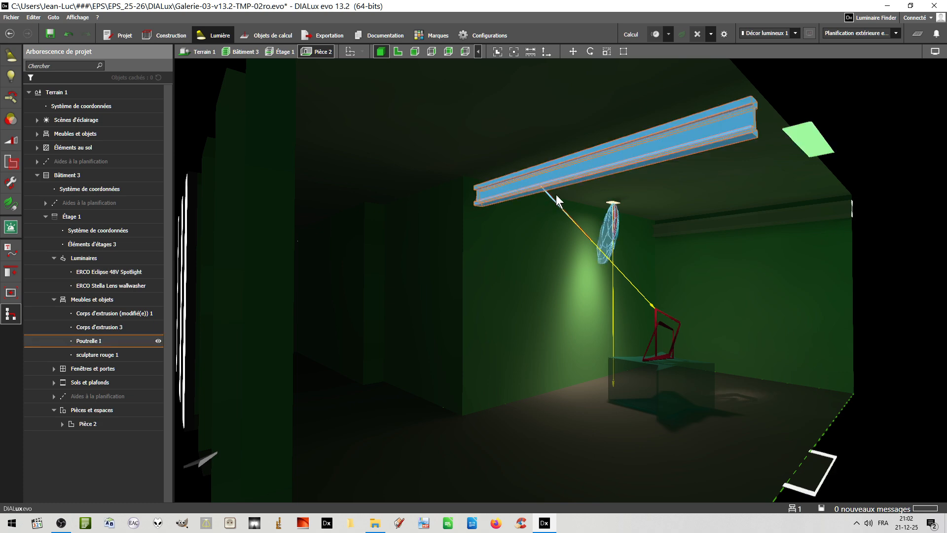
right_click_drag(536, 236, 491, 206)
left_click(489, 178)
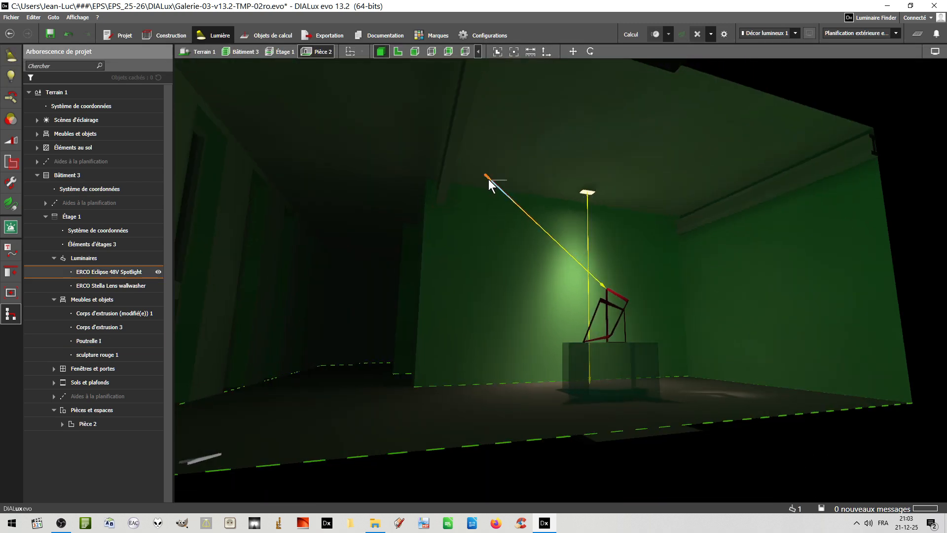
left_click(937, 53)
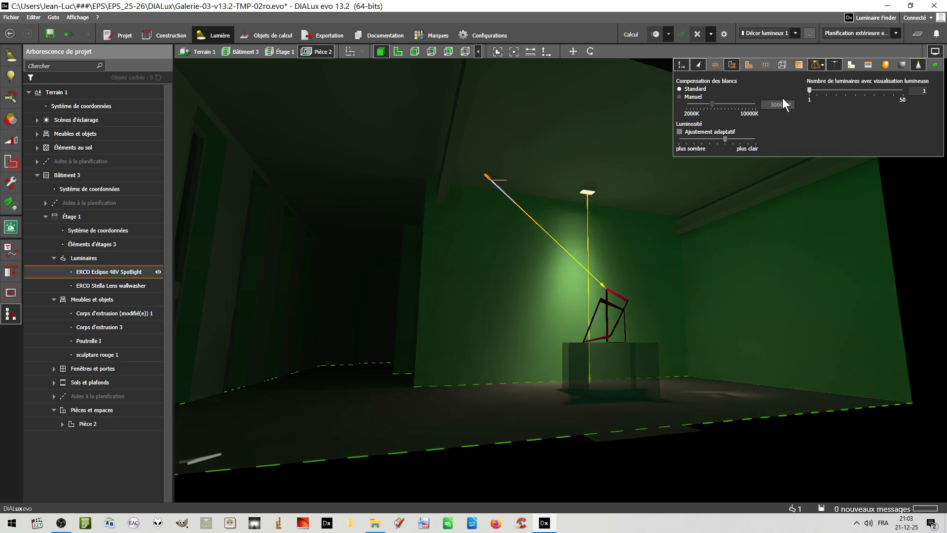
left_click_drag(809, 90, 839, 91)
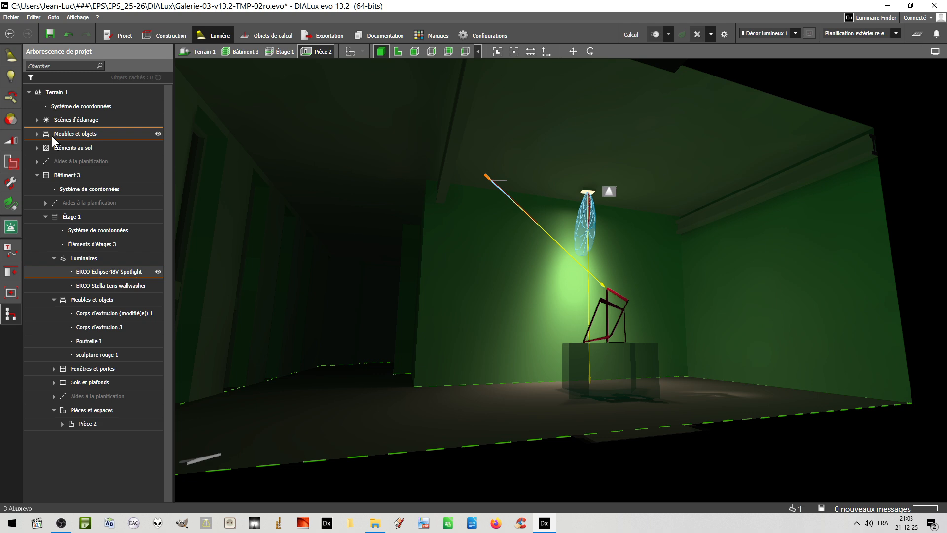
Step: Select Voussettes among the terrain's furniture and objects, and display the whole of Terrain 1 to locate it
left_click(32, 135)
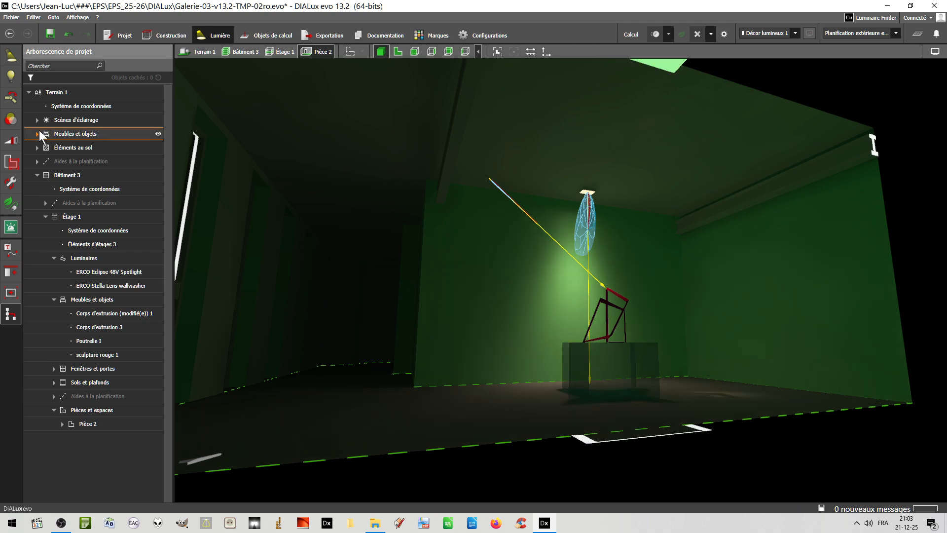
left_click(38, 133)
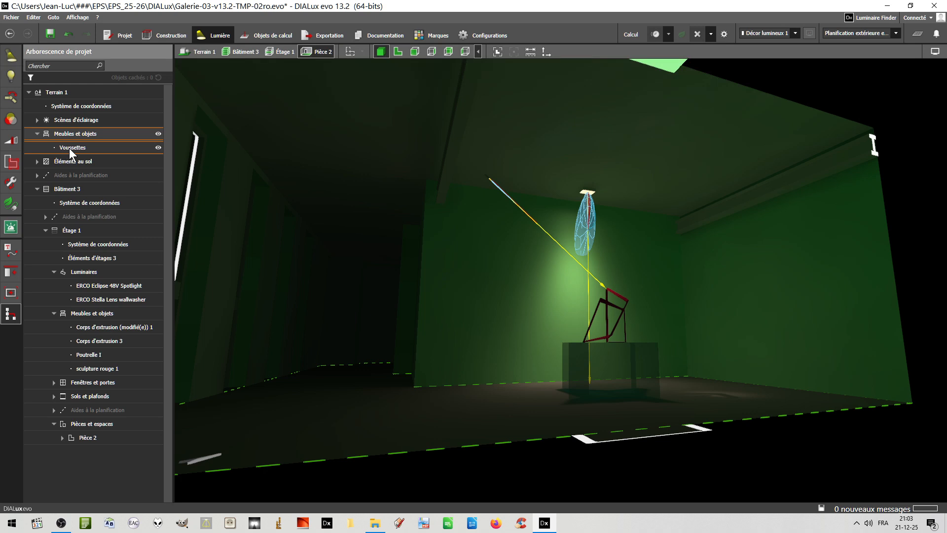
left_click(69, 148)
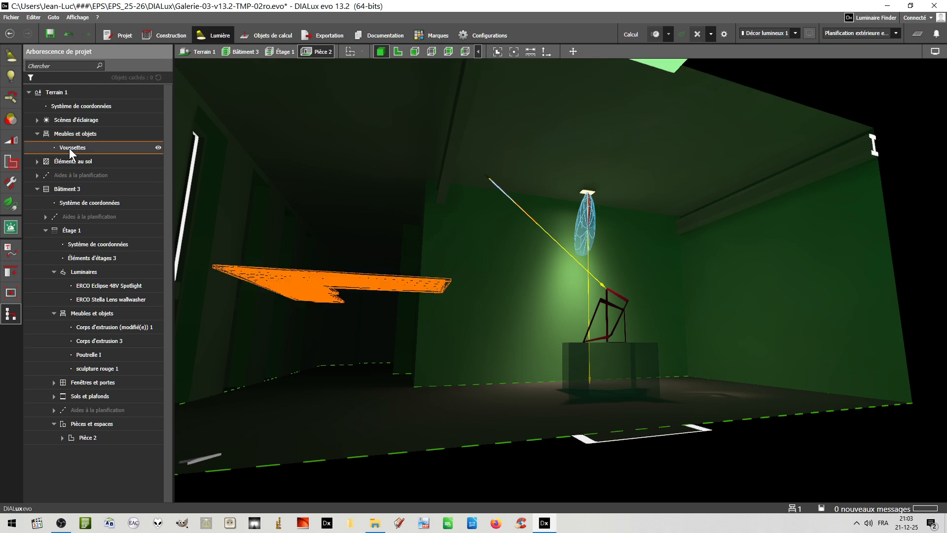
left_click(196, 50)
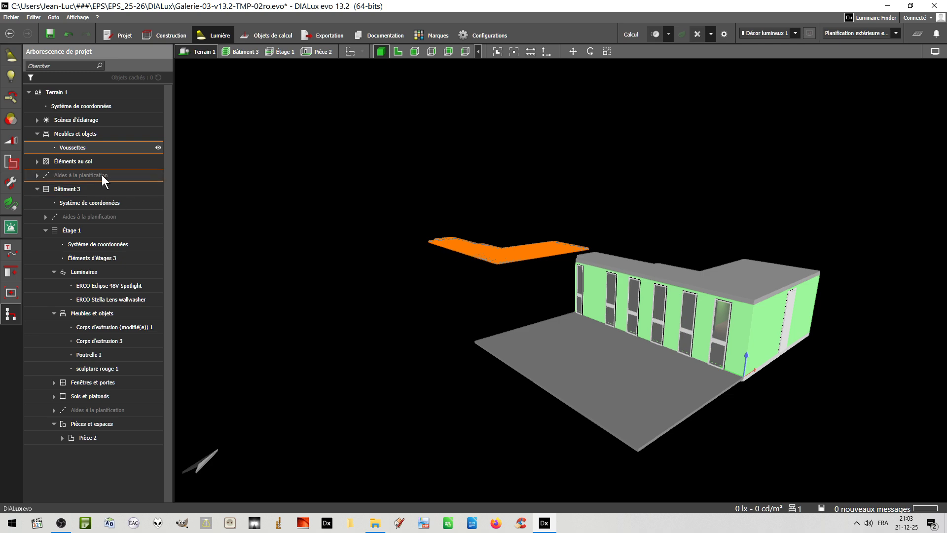
Step: Expand the lighting scenes in the project tree and examine the scenes they contain
left_click(37, 120)
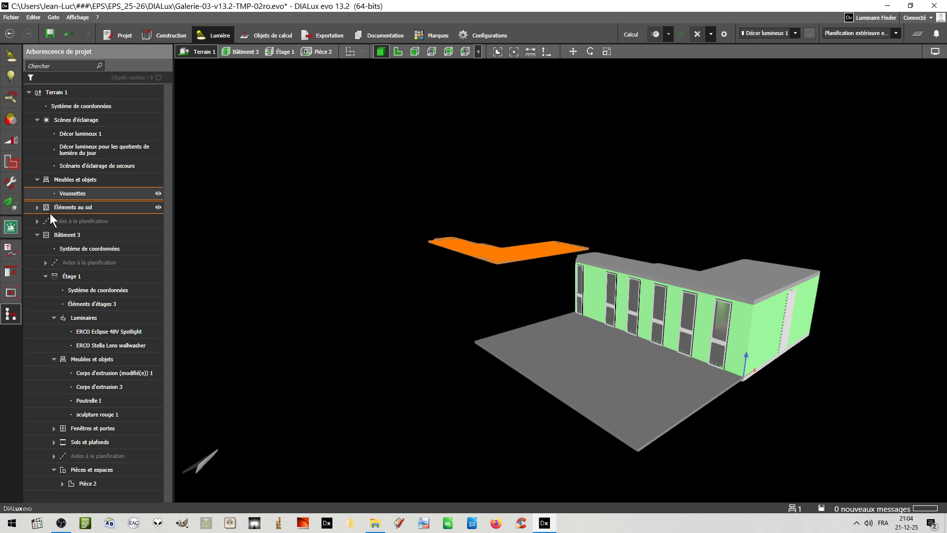
left_click(33, 121)
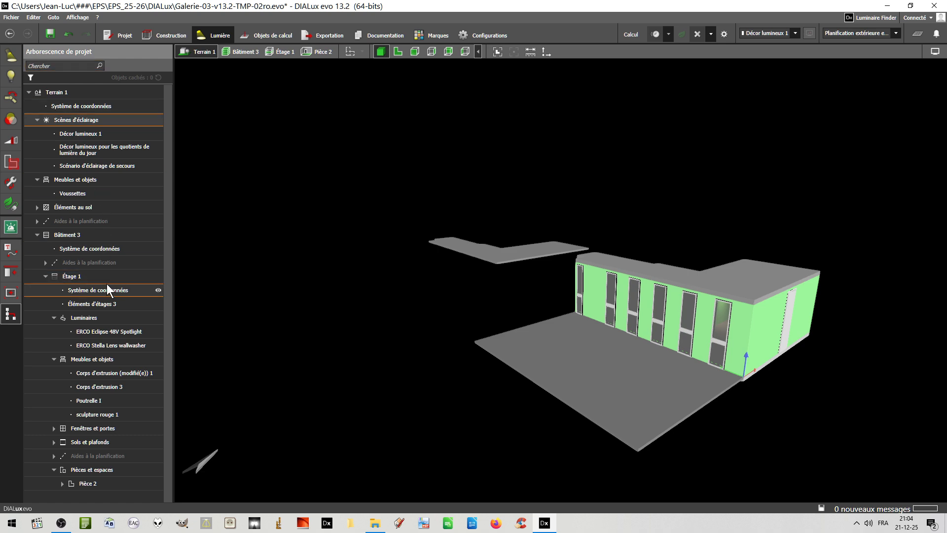
left_click(11, 17)
left_click(11, 17)
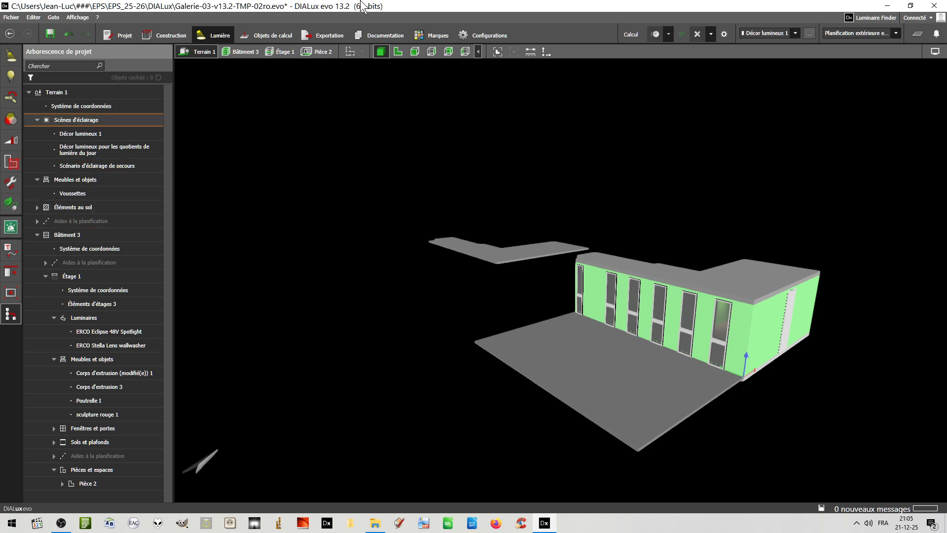
Step: Examine the luminaire tools and the list of recently used luminaires, and return to the project tree
left_click(11, 56)
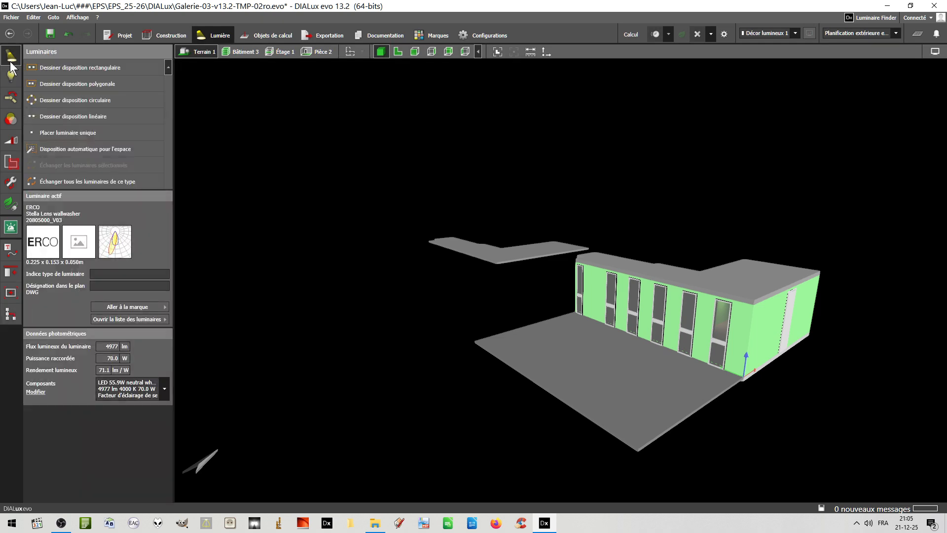
left_click(134, 318)
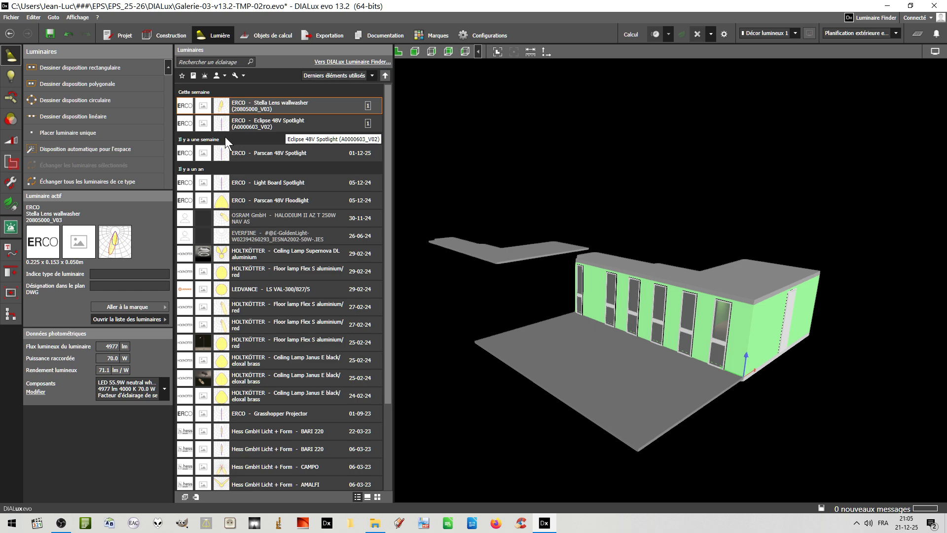
left_click(12, 314)
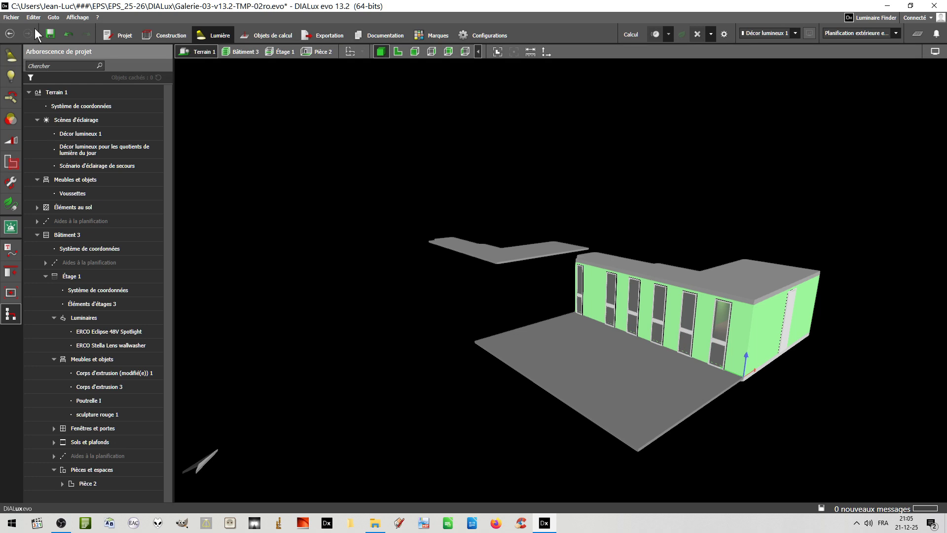
Step: Examine the light scene settings, the zone drawing tools and the maintenance factor settings in turn
left_click(13, 143)
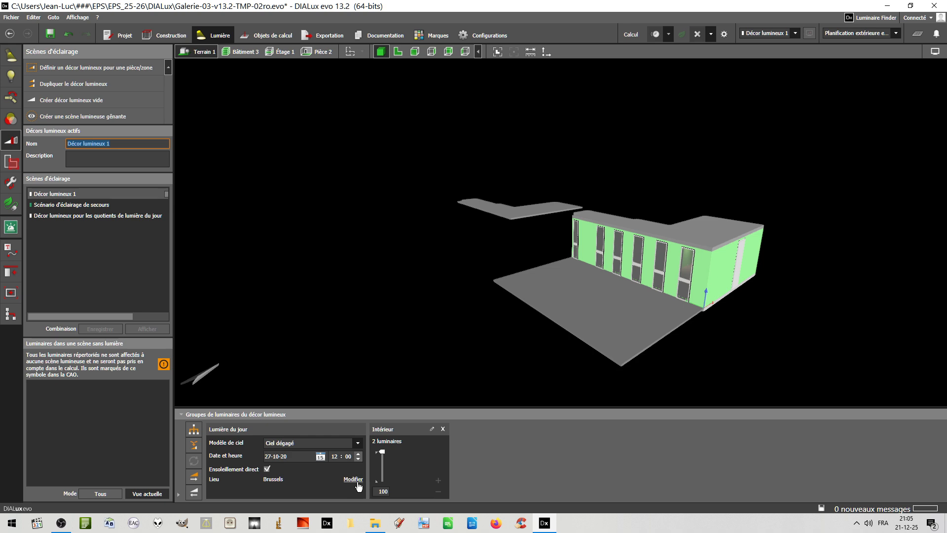
left_click(9, 165)
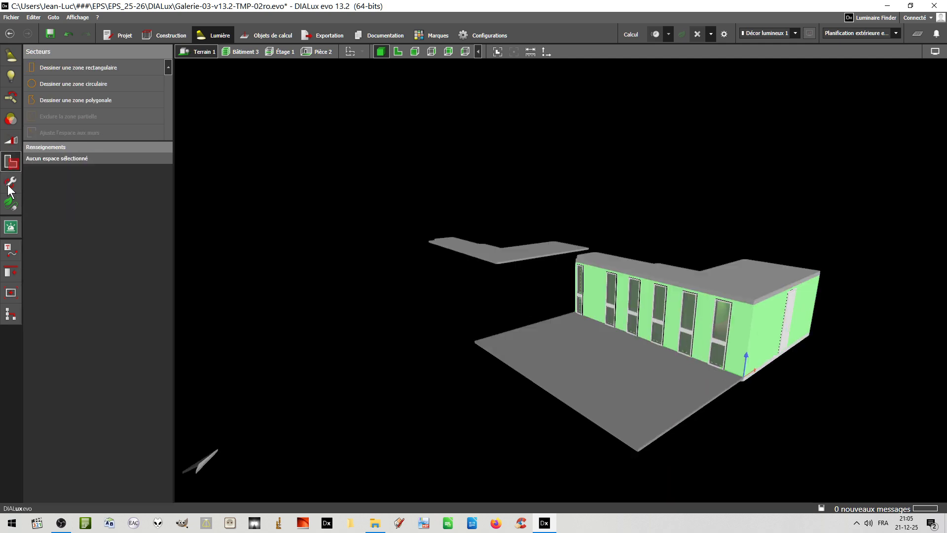
left_click(11, 185)
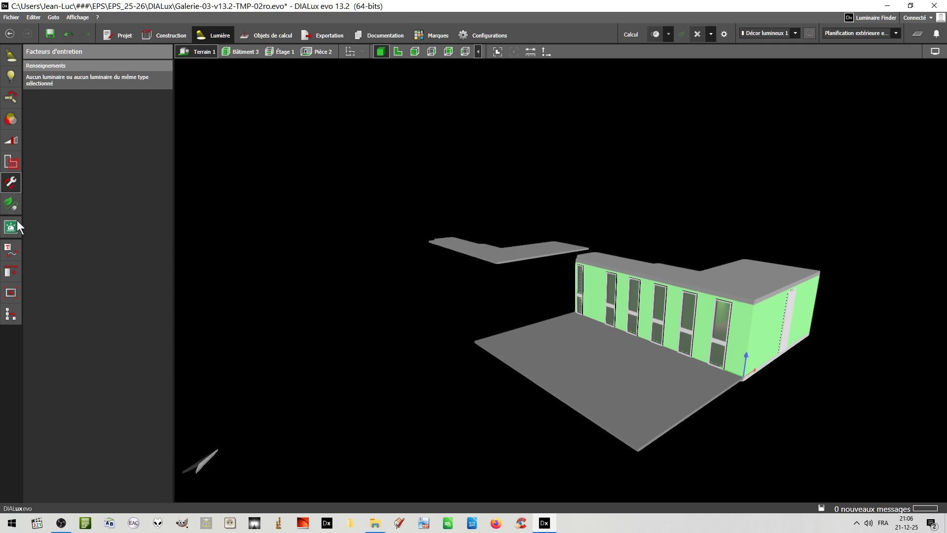
Step: Open the general program settings, and decline to save the project
left_click(8, 21)
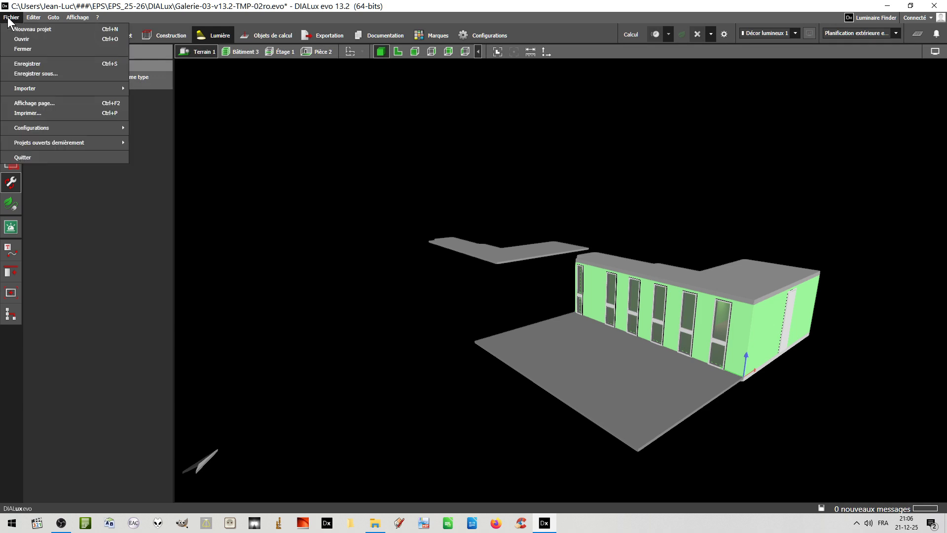
mouse_move(36, 130)
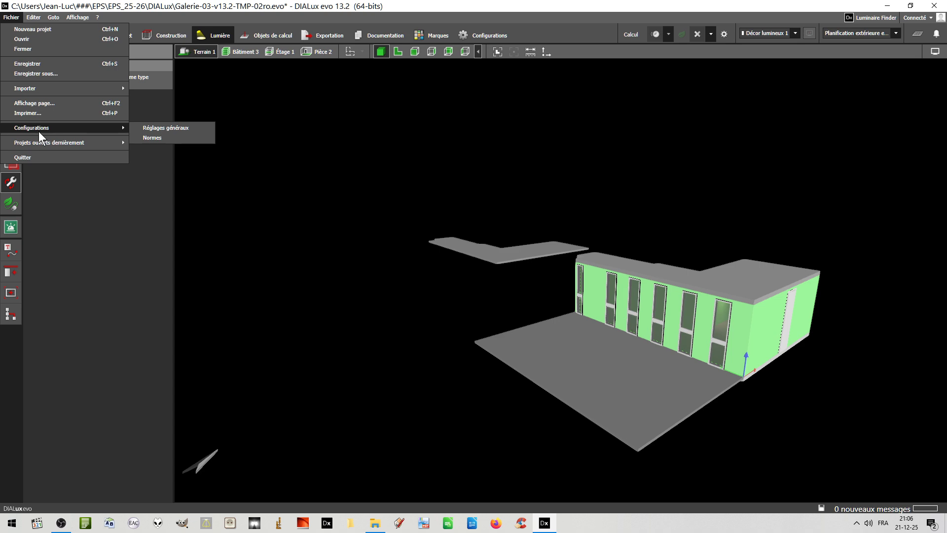
left_click(170, 127)
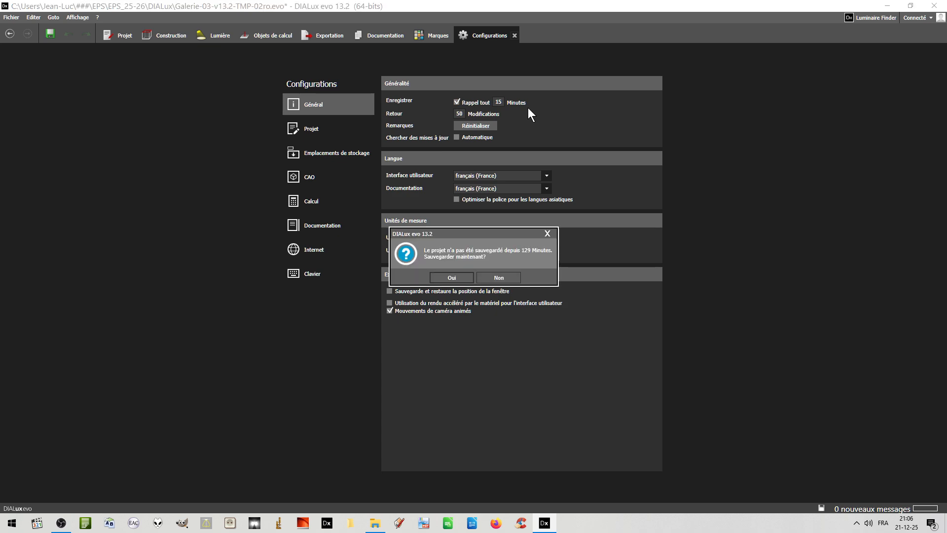
left_click(499, 279)
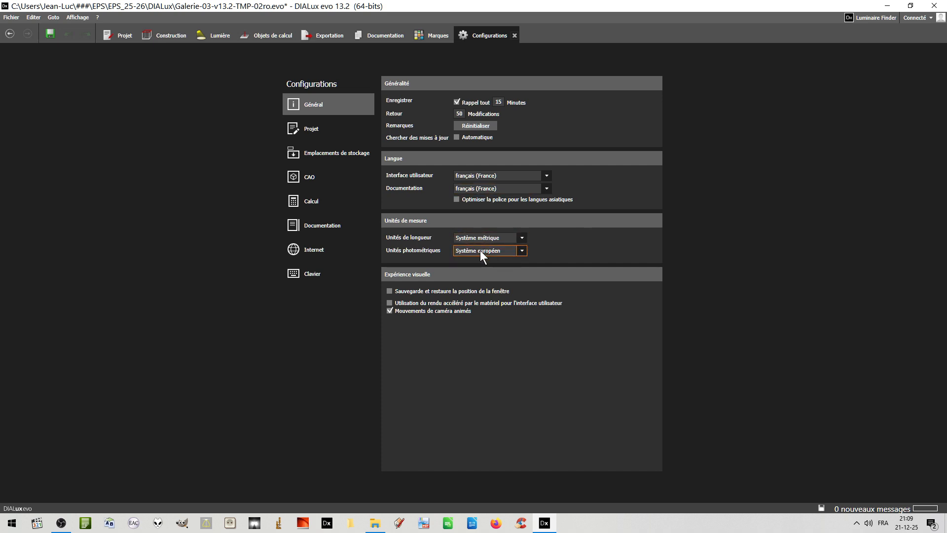
Step: Examine the project, storage location, CAD, calculation, documentation, Internet and keyboard shortcut settings in turn
left_click(310, 131)
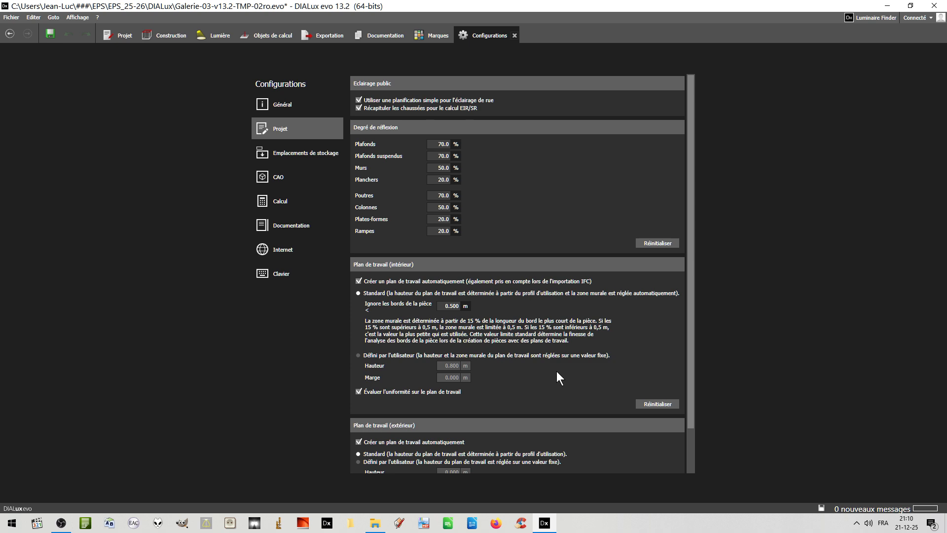
scroll(554, 370, "down", 2)
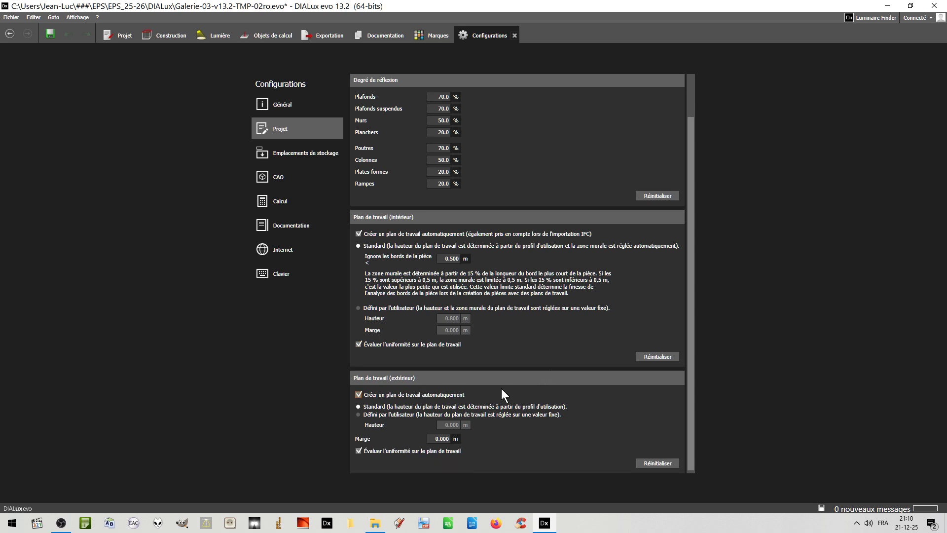
left_click(279, 152)
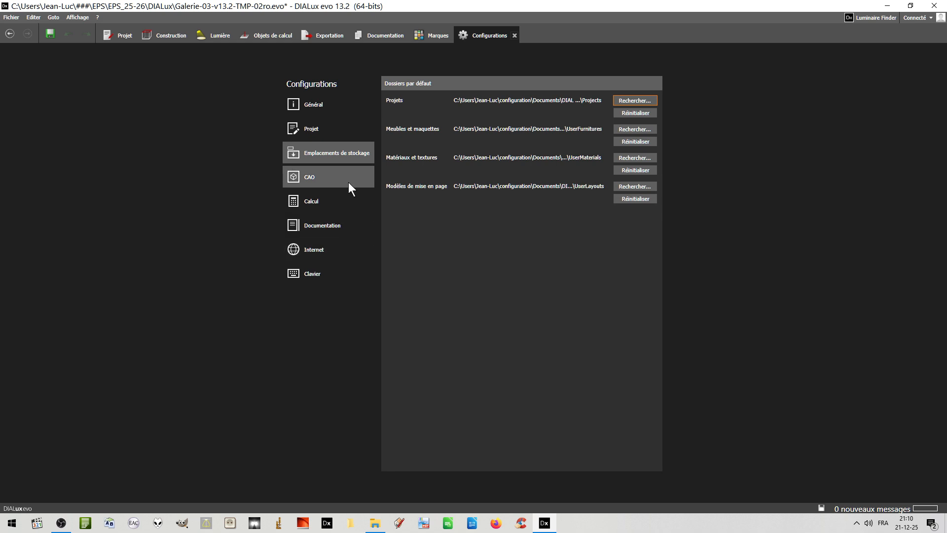
left_click(332, 176)
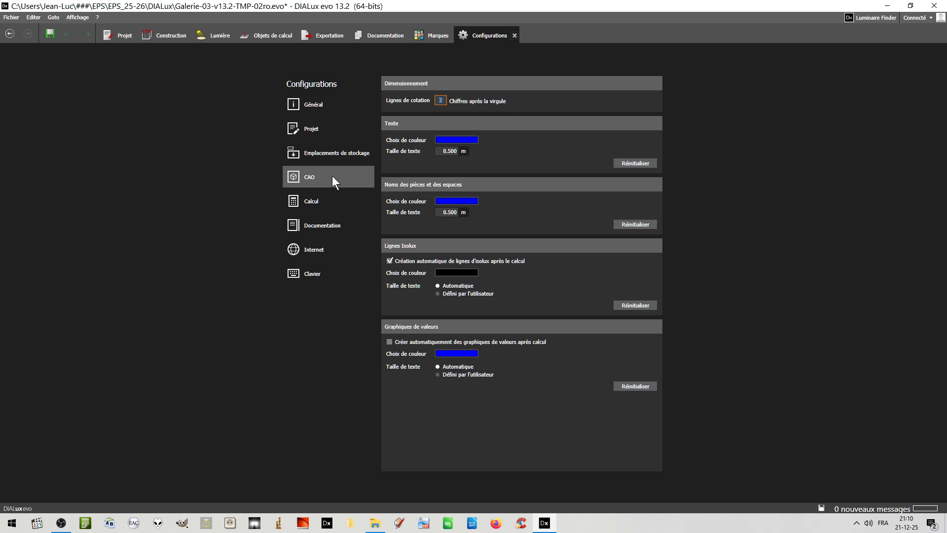
left_click(329, 210)
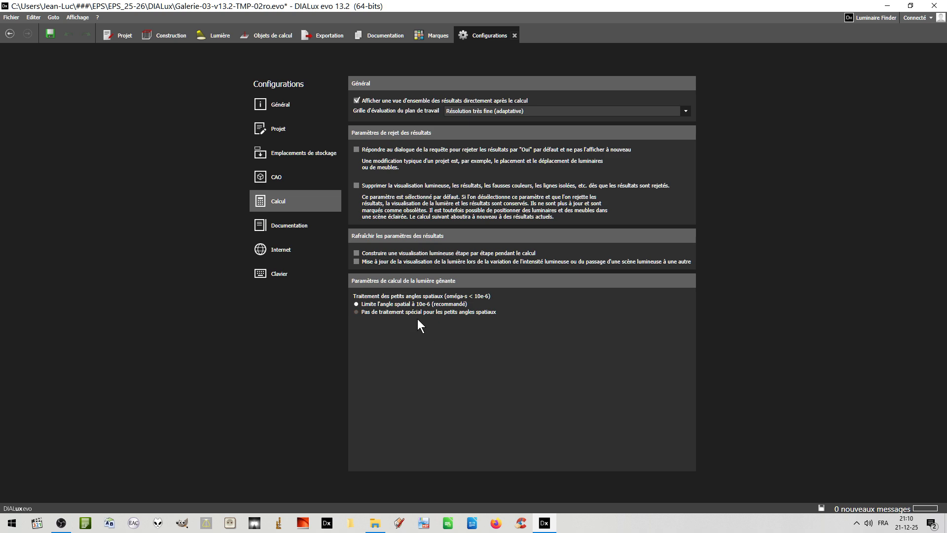
left_click(293, 228)
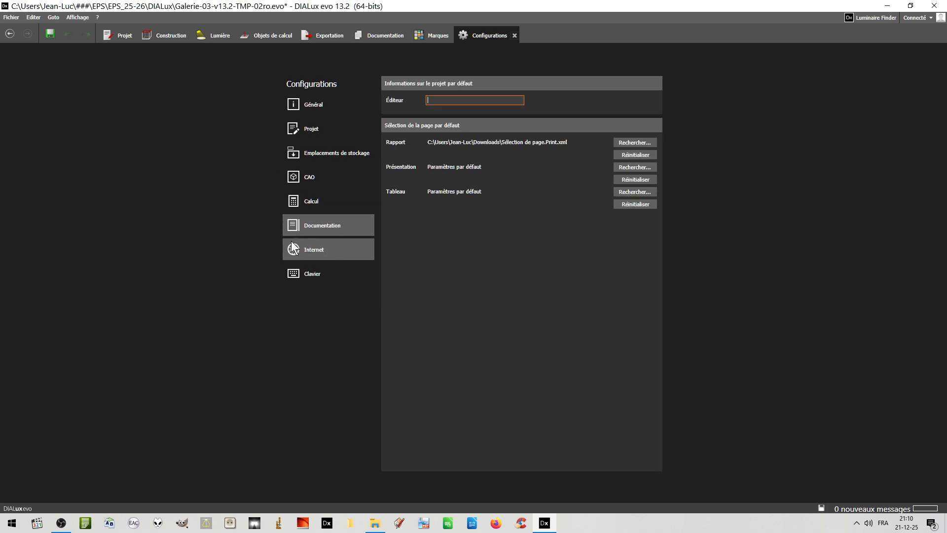
left_click(310, 248)
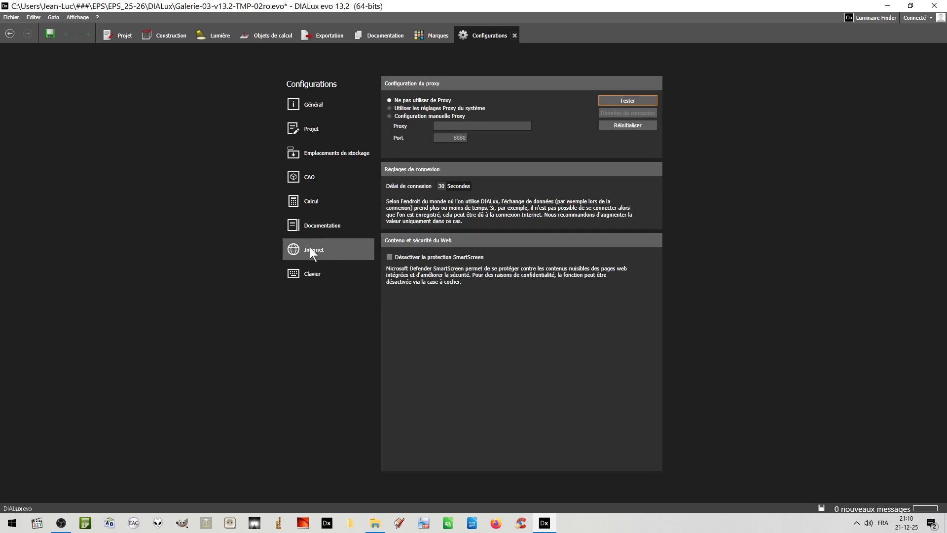
left_click(314, 273)
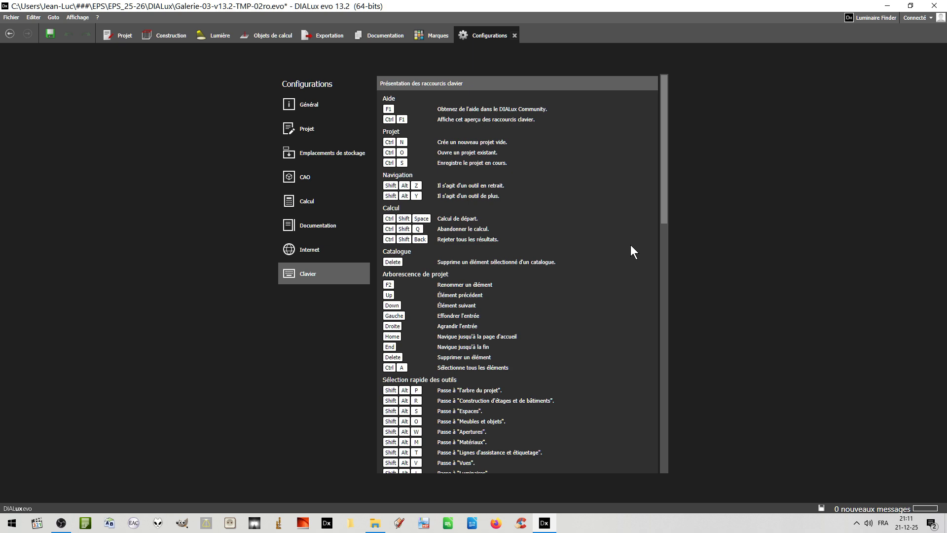
Step: Examine the overview of keyboard shortcuts through to the documentation image shortcuts, and return to its beginning
scroll(631, 245, "down", 10)
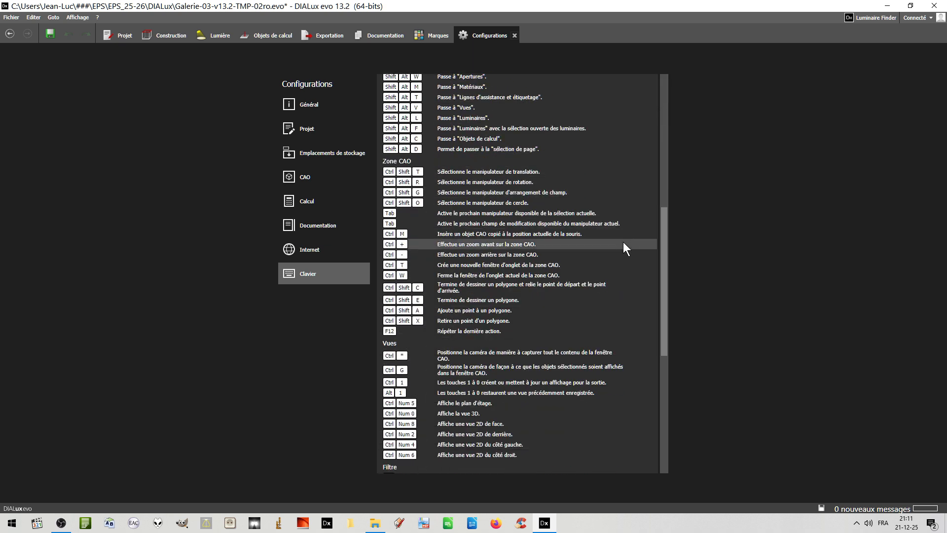
scroll(623, 242, "down", 3)
scroll(619, 242, "down", 6)
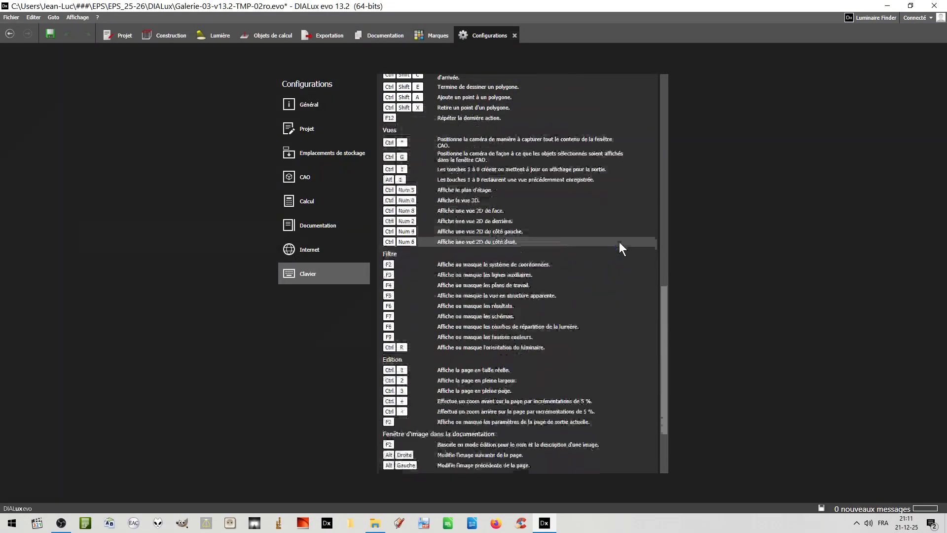
scroll(619, 242, "up", 11)
scroll(617, 239, "up", 8)
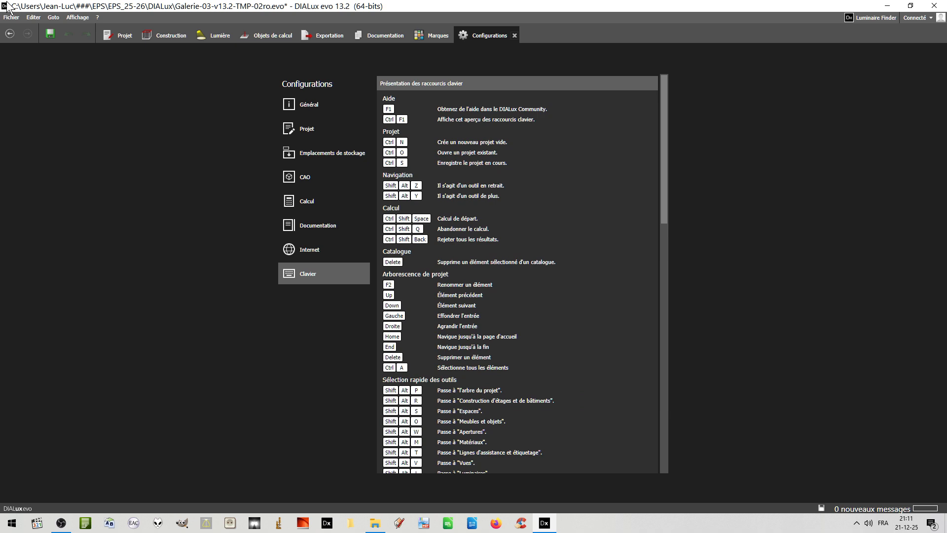
Step: Return to the light planning mode, show Pièce 2, and open the luminaire tools
left_click(206, 37)
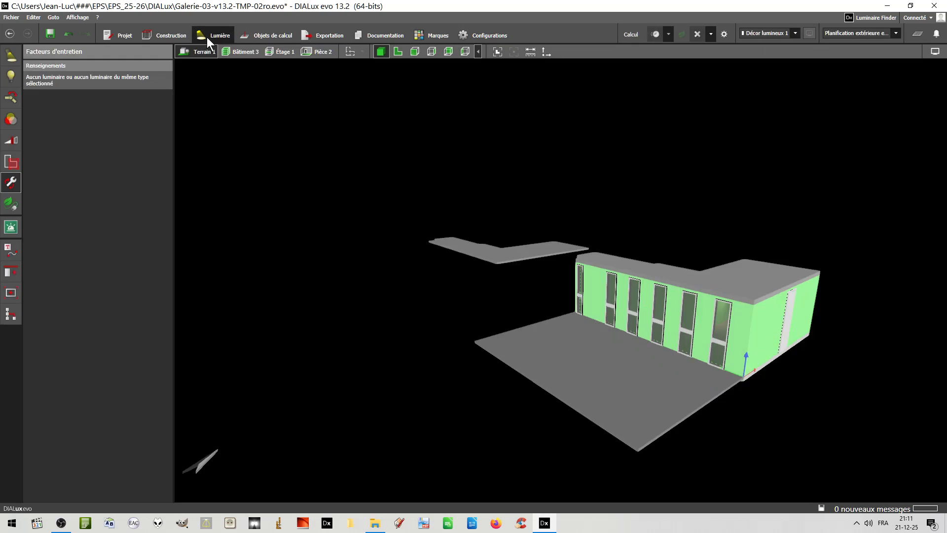
left_click(319, 53)
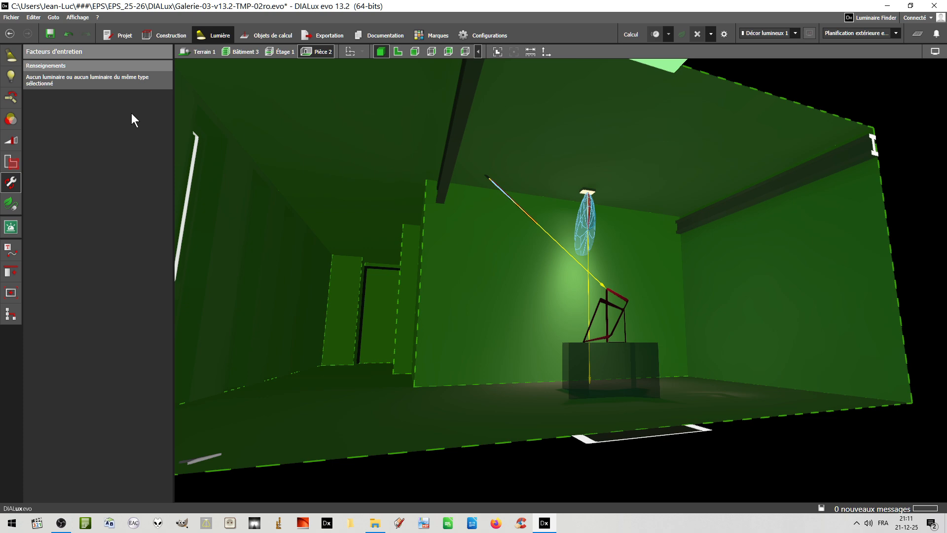
left_click(11, 55)
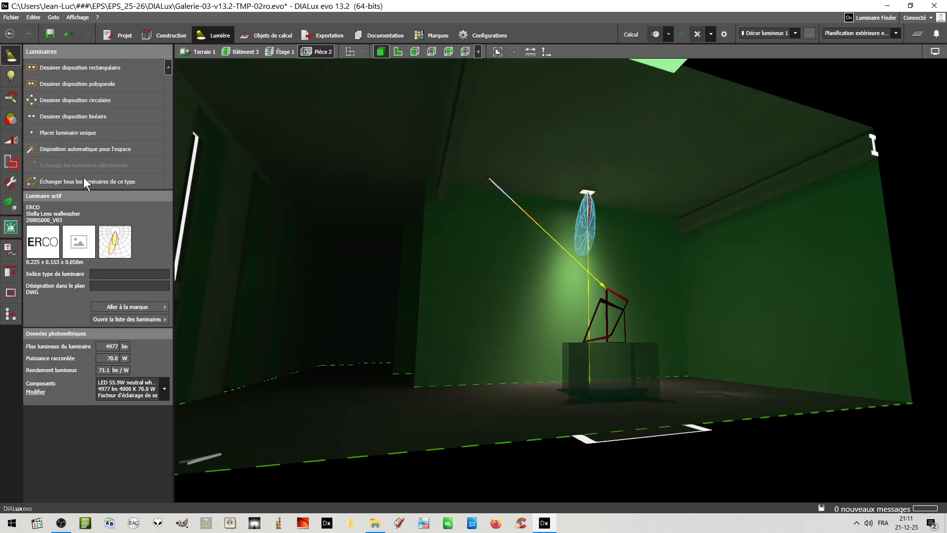